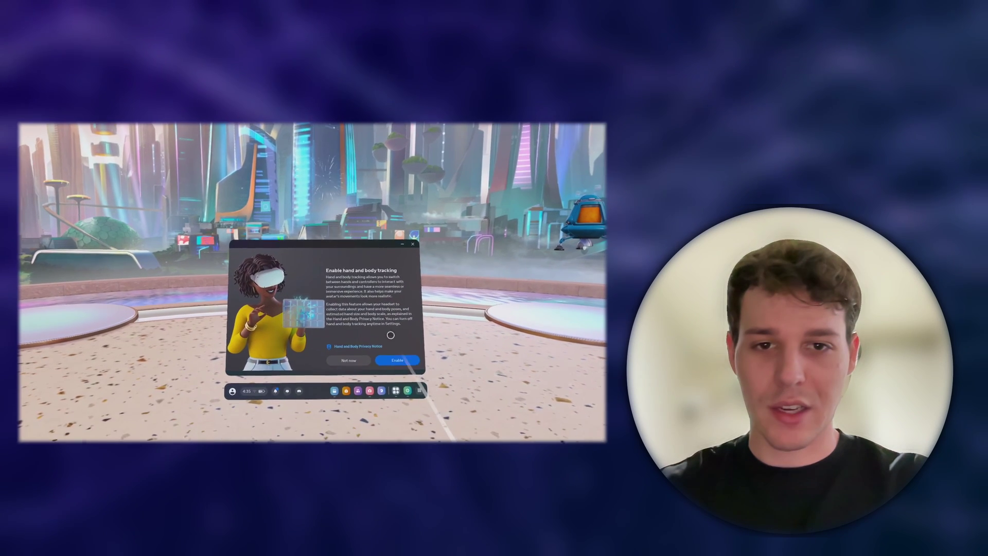
{"action": "left_click", "coordinate": [397, 360]}
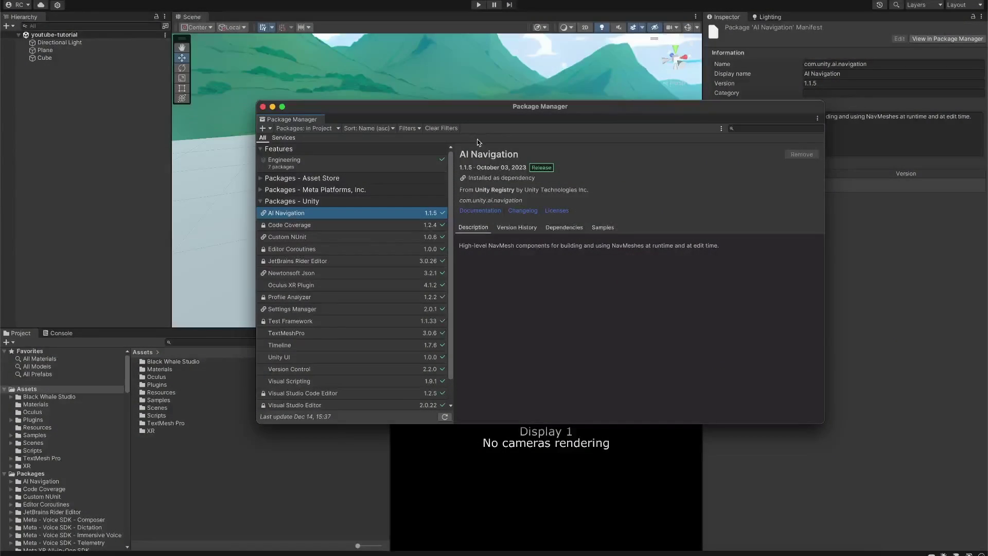
Step: Open the Package Manager form for adding a package by name and activate its name field
{"action": "left_click", "coordinate": [263, 128]}
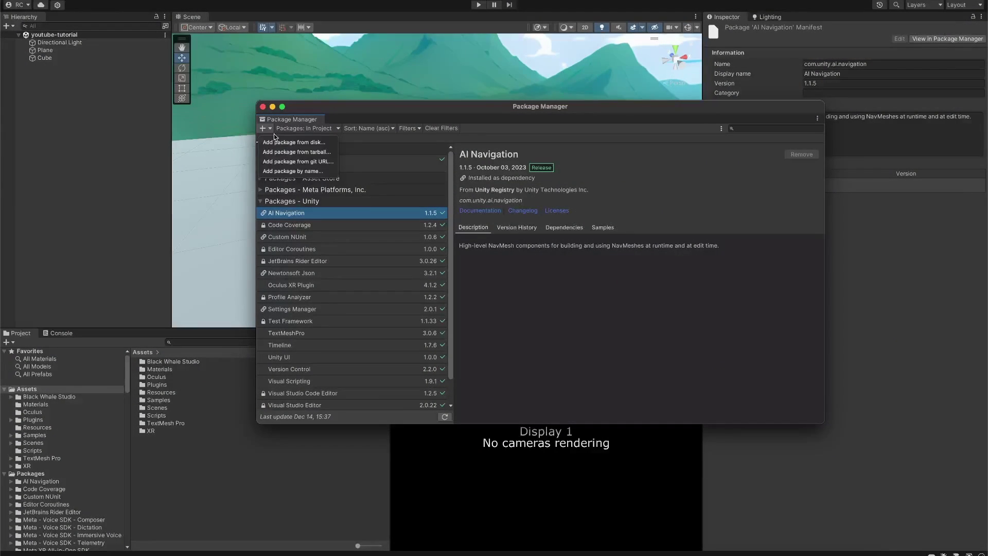
{"action": "left_click", "coordinate": [307, 171]}
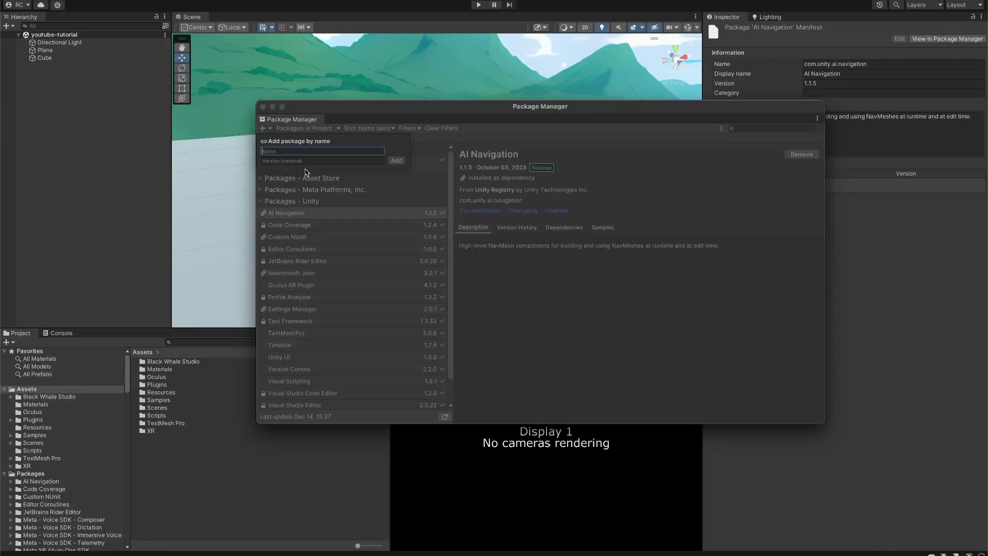
{"action": "left_click", "coordinate": [332, 151]}
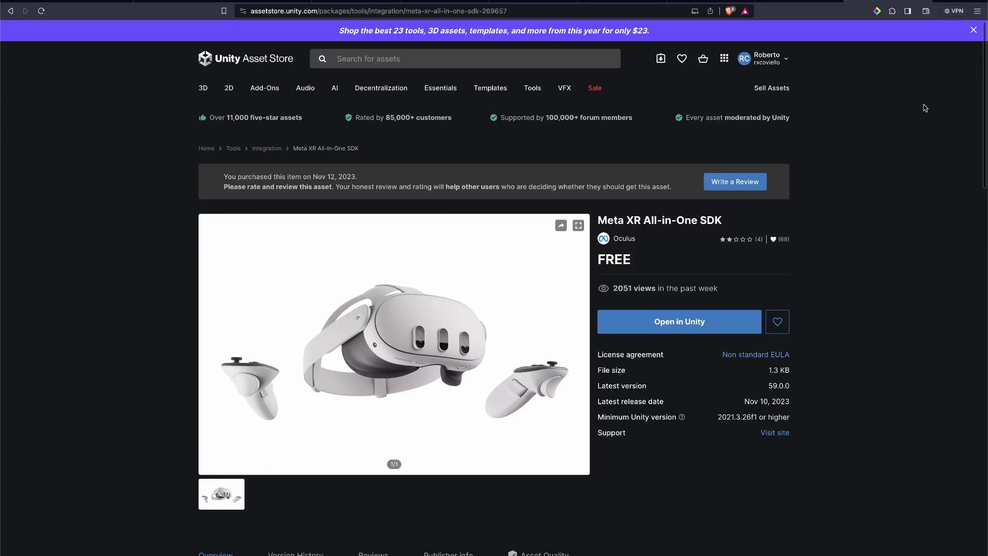
Step: Switch to the Unity Asset Store, dismiss the sale banner and browse the assets of the Oculus publisher
{"action": "left_click", "coordinate": [974, 31]}
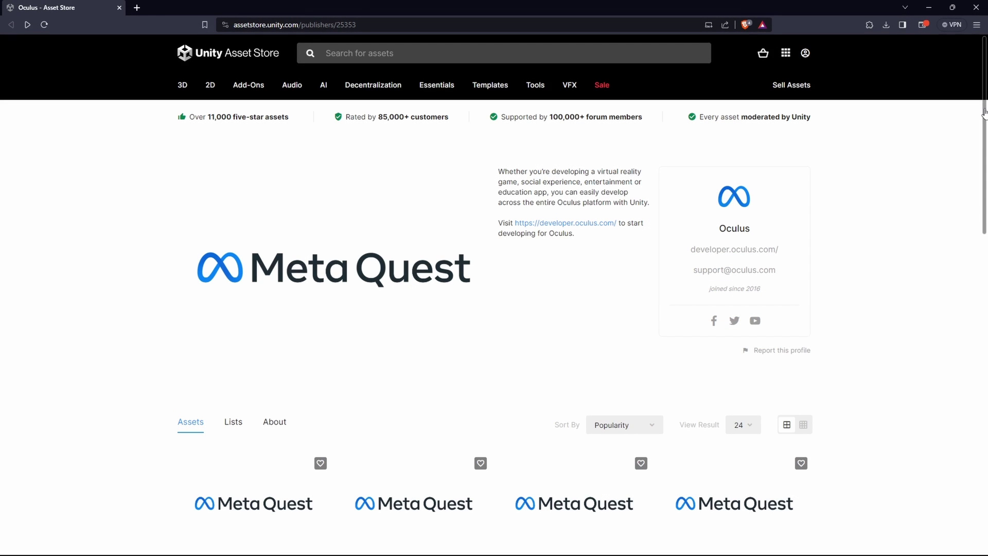
{"action": "left_click_drag", "start_coordinate": [984, 110], "coordinate": [983, 269]}
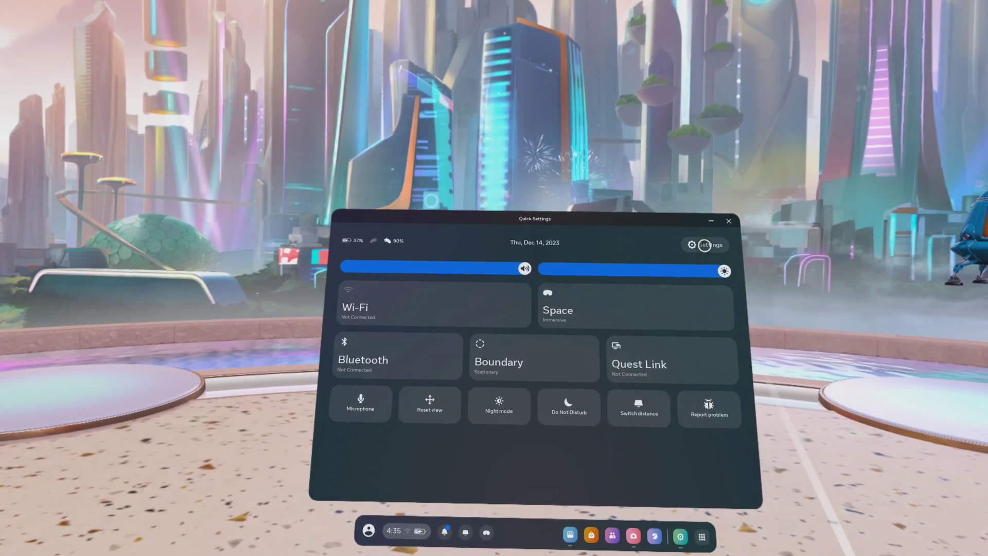
Step: Enable hand and body tracking in the headset's Movement Tracking settings and go through the introductory hand tracking tutorial
{"action": "left_click", "coordinate": [700, 245]}
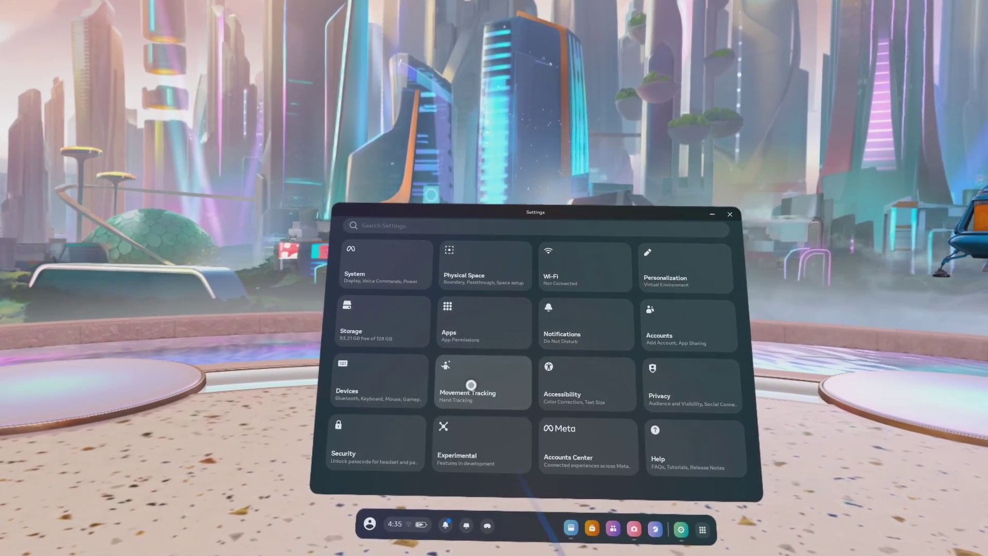
{"action": "left_click", "coordinate": [467, 386]}
{"action": "left_click", "coordinate": [715, 257]}
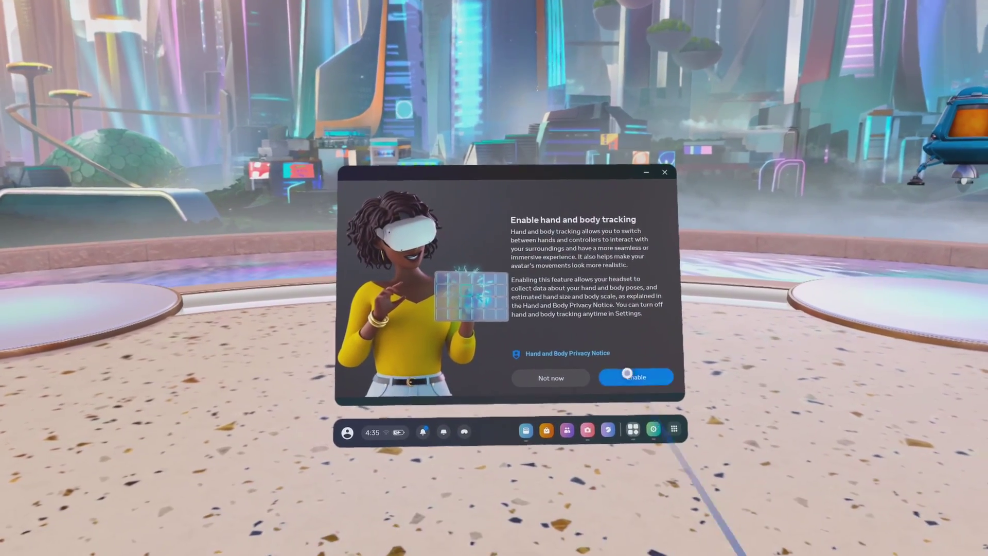
{"action": "left_click", "coordinate": [643, 414]}
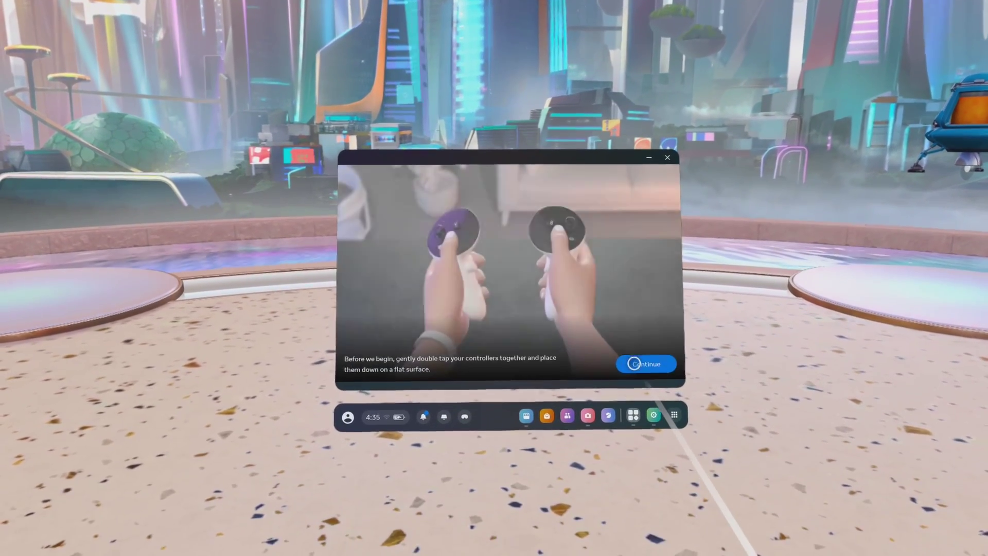
{"action": "left_click", "coordinate": [651, 362]}
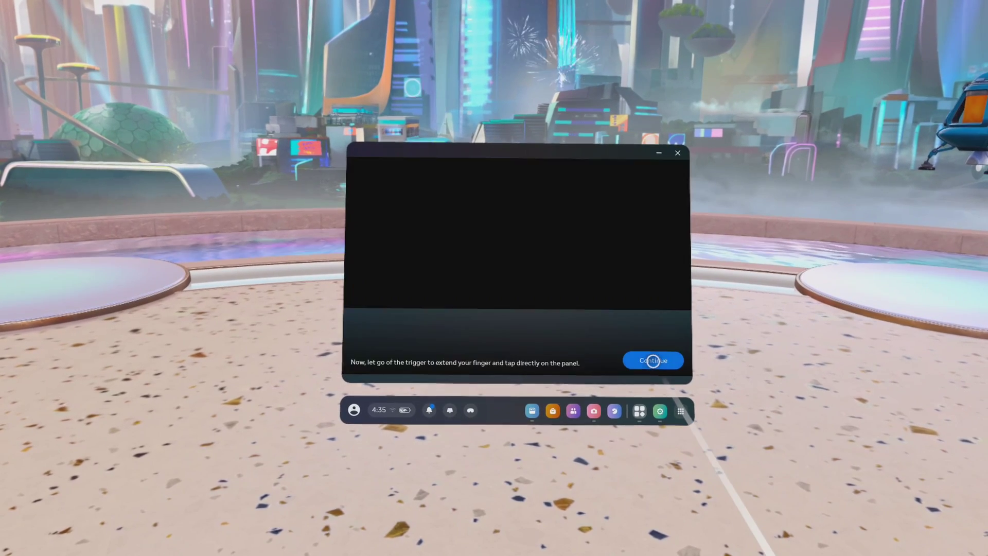
{"action": "left_click", "coordinate": [652, 359]}
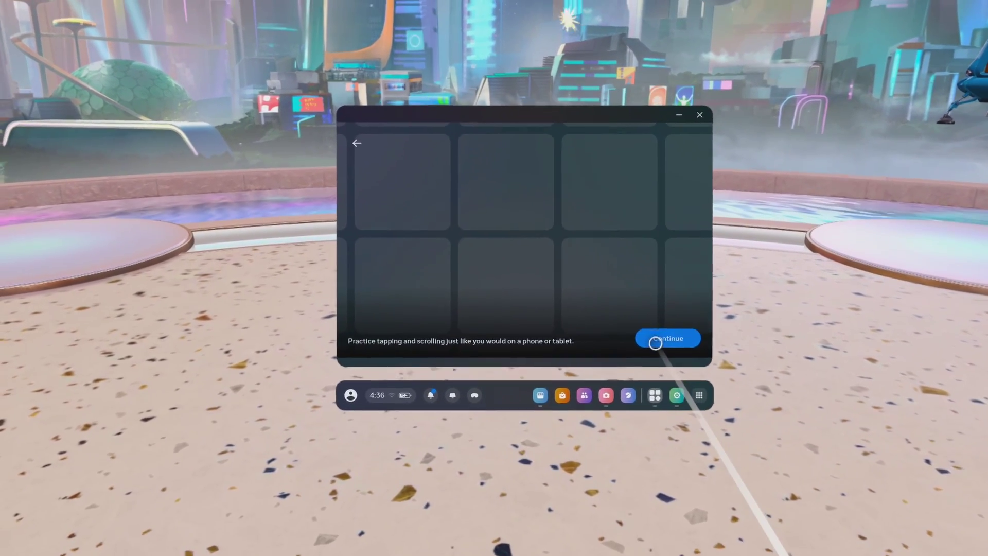
{"action": "left_click", "coordinate": [655, 342]}
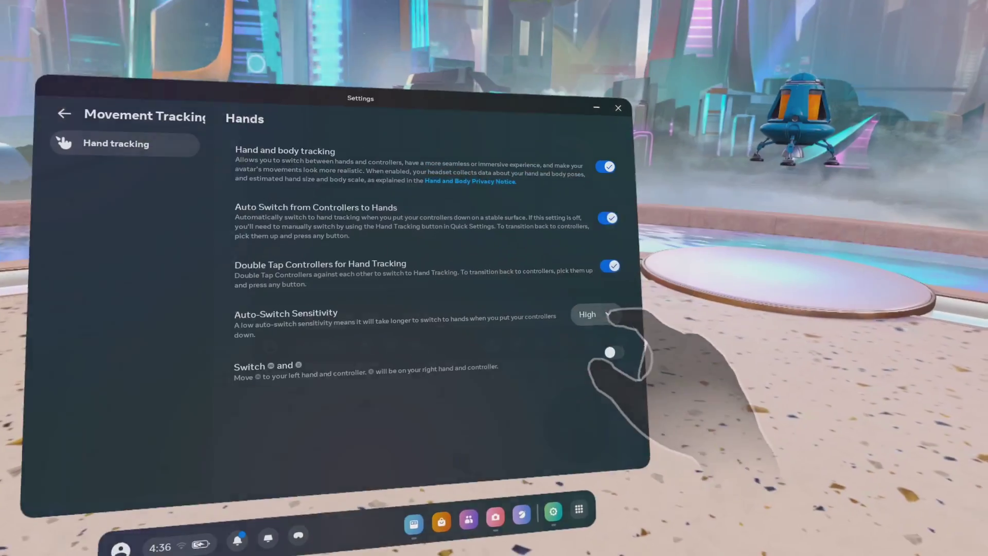
Step: Set the Auto-Switch Sensitivity for hand tracking to High
{"action": "left_click", "coordinate": [597, 314]}
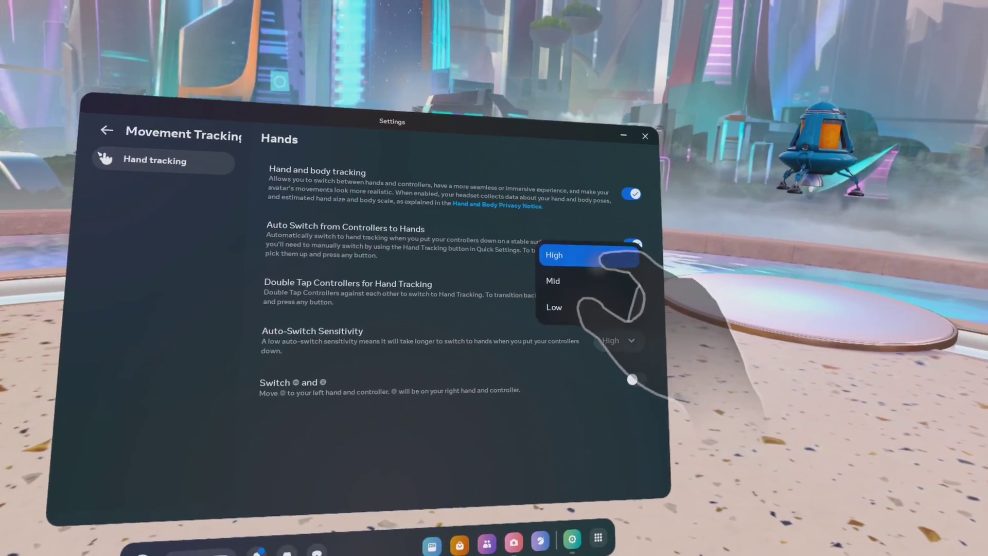
{"action": "left_click", "coordinate": [605, 263]}
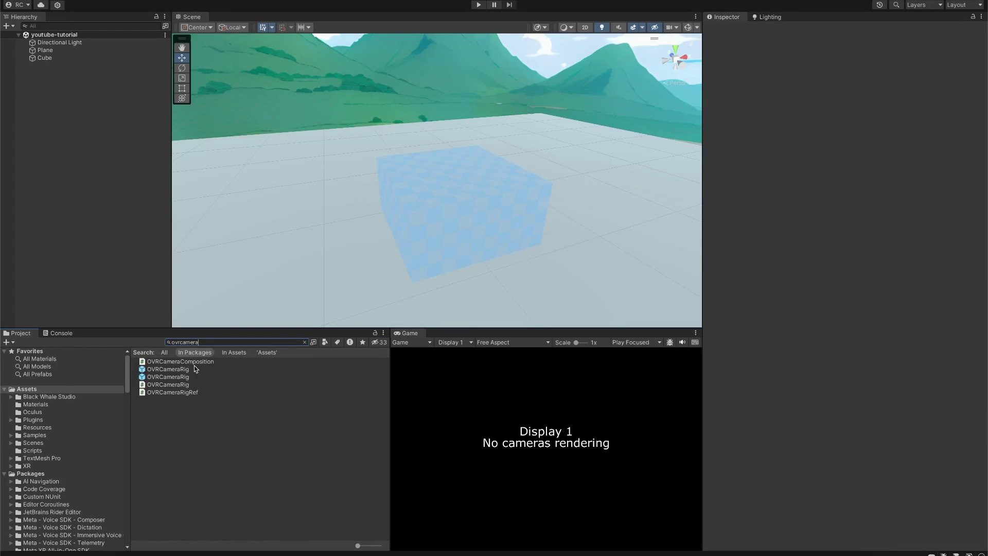
Step: In Unity, add the OVRCameraRig prefab from the Meta XR Core SDK package to the youtube-tutorial scene
{"action": "left_click", "coordinate": [169, 370]}
{"action": "left_click", "coordinate": [169, 377]}
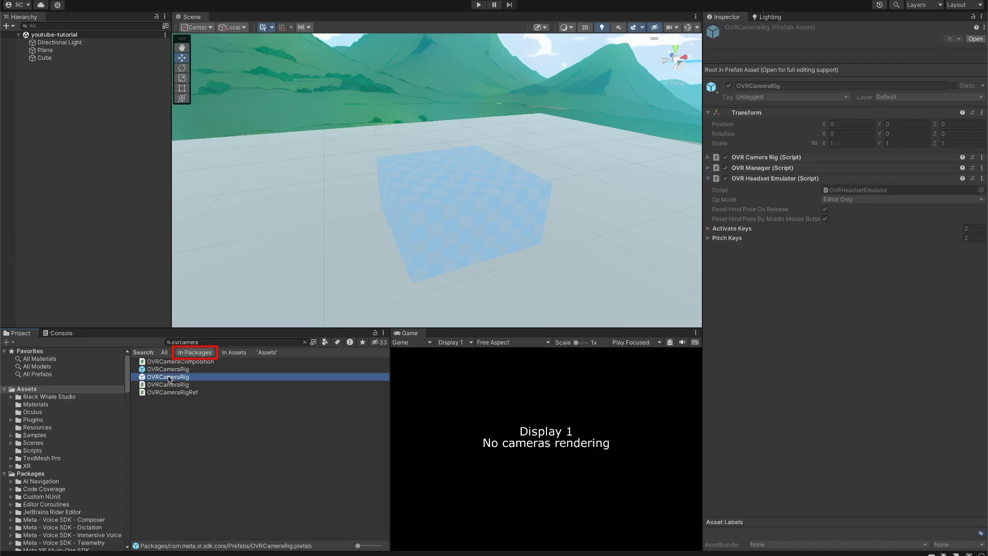
{"action": "left_click_drag", "start_coordinate": [200, 362], "coordinate": [101, 140]}
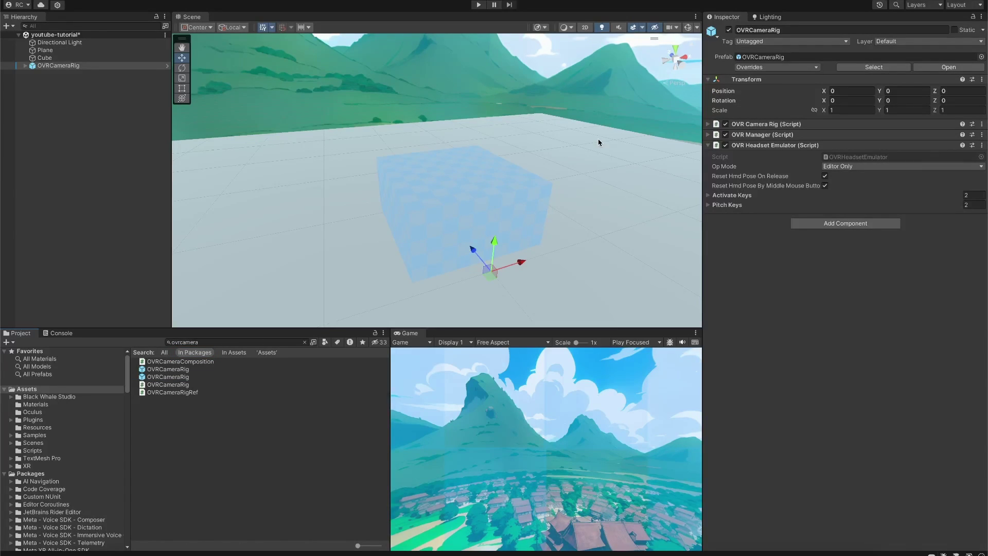
Step: Expand the OVR Camera Rig and OVR Manager components of OVRCameraRig and set the Tracking Origin Type to Floor Level
{"action": "left_click", "coordinate": [769, 125]}
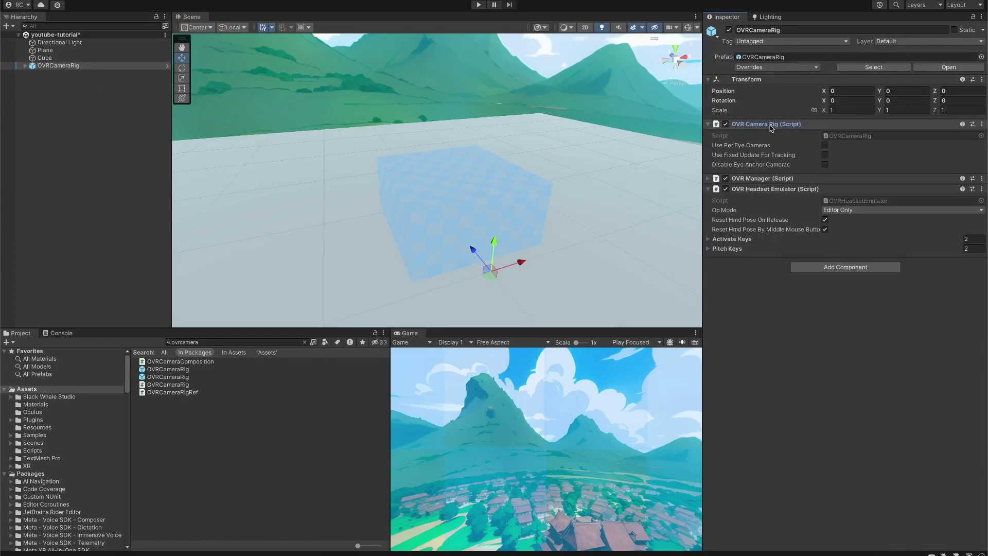
{"action": "left_click", "coordinate": [768, 179]}
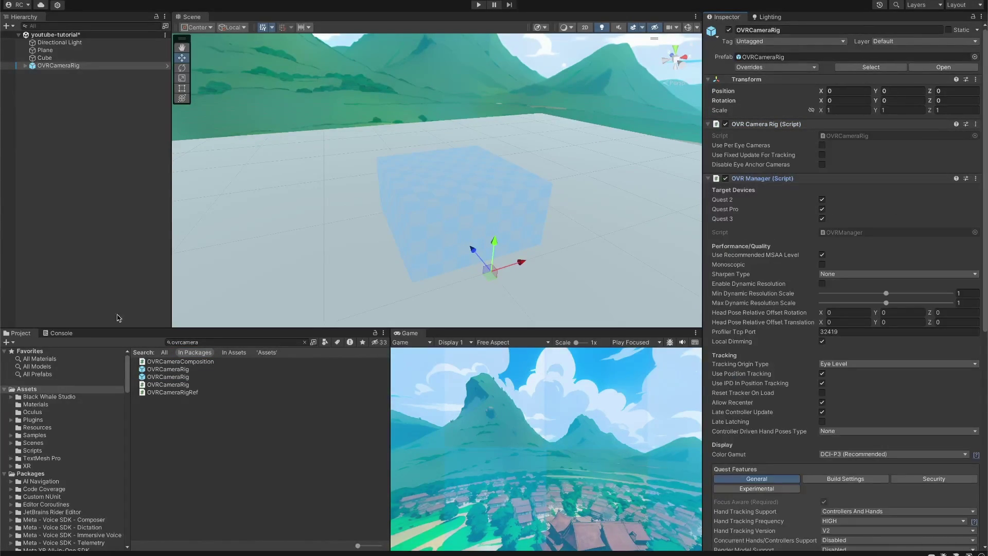
{"action": "left_click", "coordinate": [213, 452]}
{"action": "left_click", "coordinate": [82, 67]}
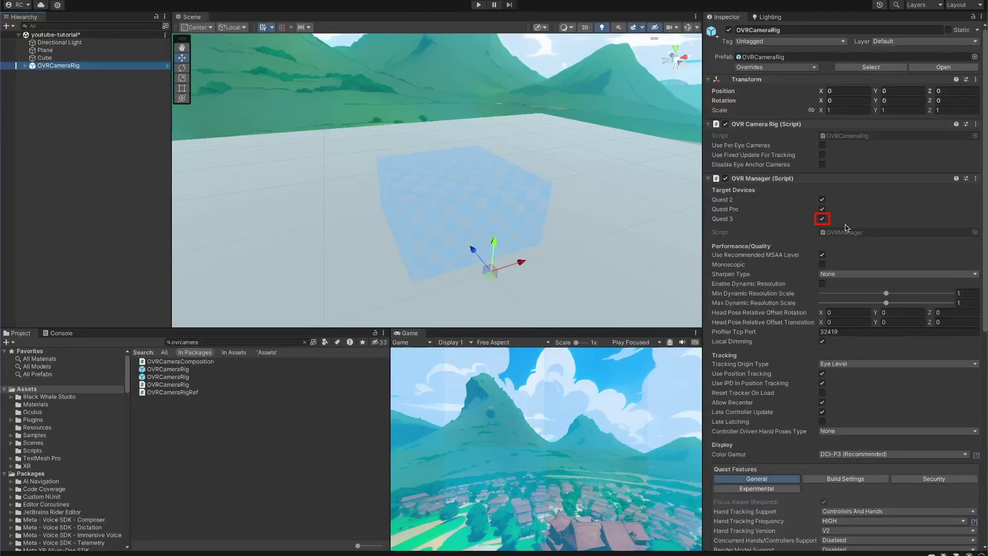
{"action": "left_click", "coordinate": [851, 371]}
{"action": "key", "text": "Escape"}
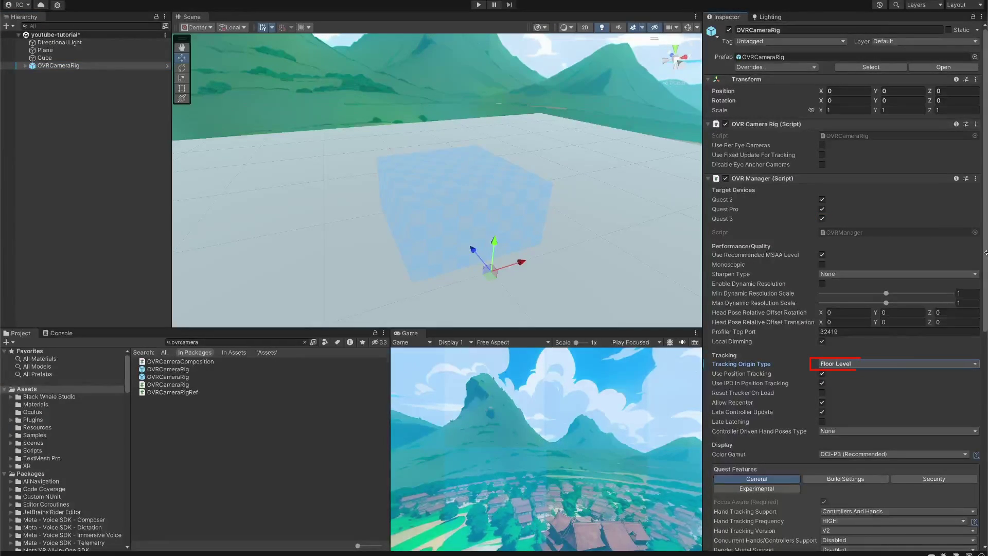
Step: Set Hand Tracking Support to Controllers And Hands in the OVR Manager's general Quest features
{"action": "left_click_drag", "start_coordinate": [985, 219], "coordinate": [974, 407]}
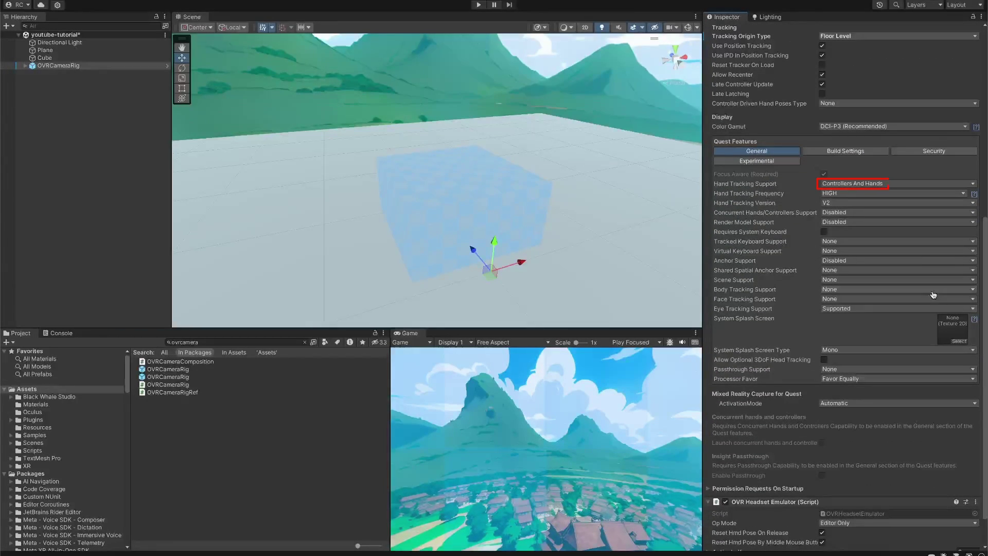
{"action": "left_click", "coordinate": [856, 189]}
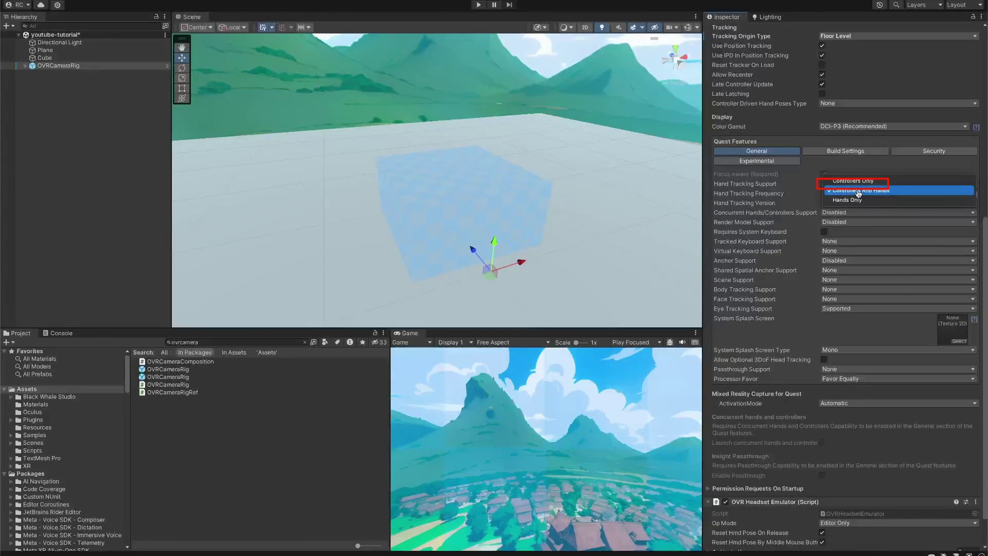
{"action": "left_click", "coordinate": [865, 192]}
Step: Set the Hand Tracking Frequency to HIGH after trying MAX, and keep the Hand Tracking Version at V2
{"action": "left_click", "coordinate": [843, 192]}
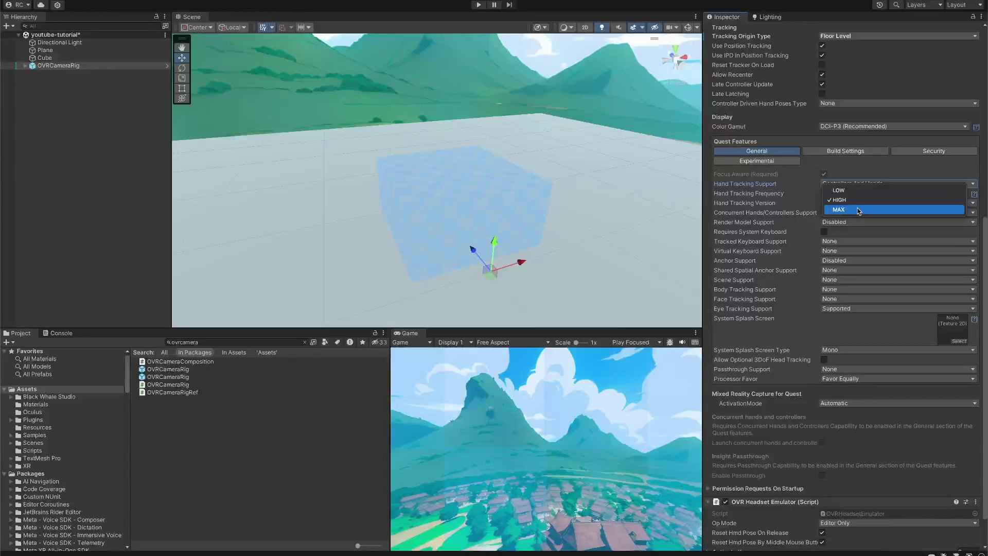
{"action": "left_click", "coordinate": [859, 211]}
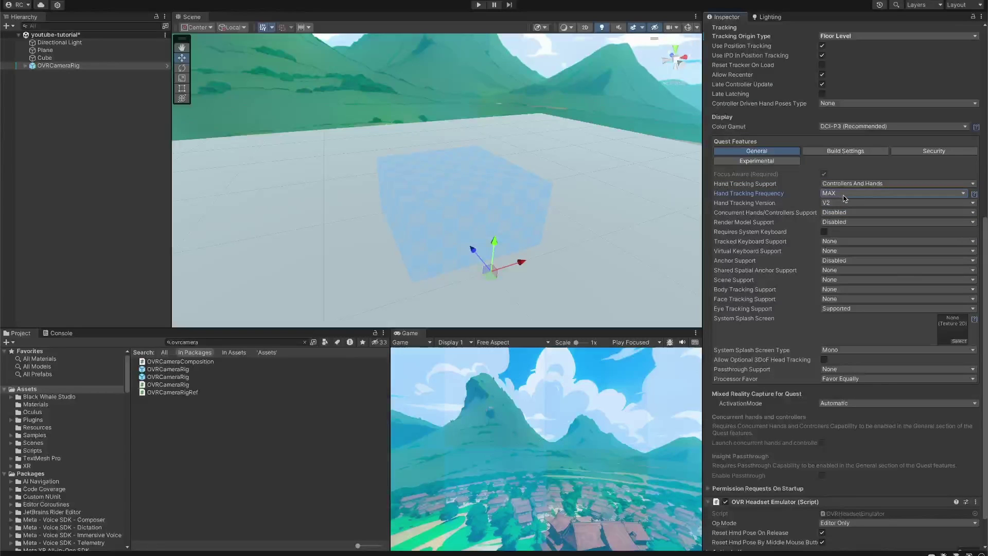
{"action": "left_click", "coordinate": [843, 198]}
{"action": "left_click", "coordinate": [844, 201]}
{"action": "left_click", "coordinate": [843, 196]}
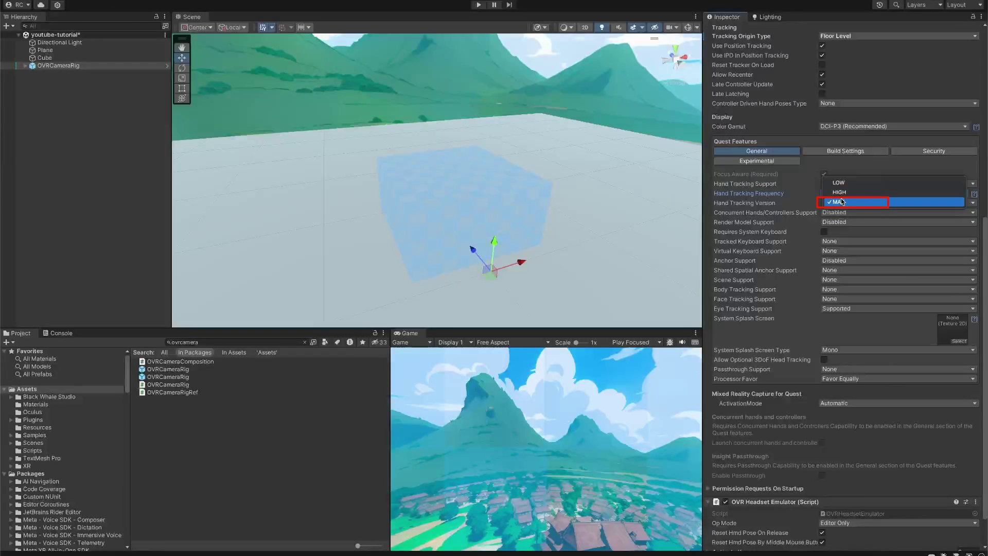
{"action": "left_click", "coordinate": [850, 192]}
{"action": "left_click", "coordinate": [863, 202]}
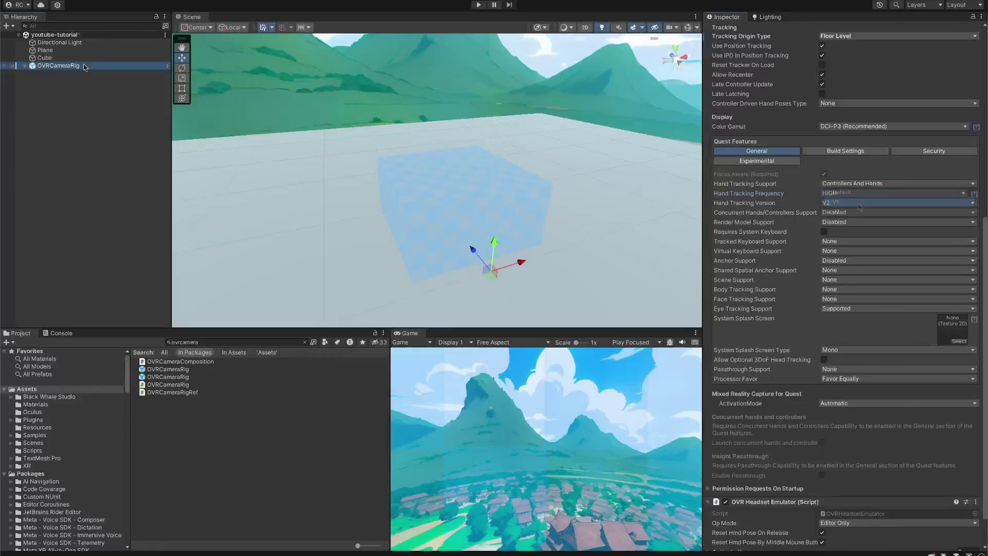
Step: Expand OVRCameraRig and its TrackingSpace in the scene hierarchy down to the children of LeftHandAnchor and RightHandAnchor
{"action": "key", "text": "Down"}
{"action": "key", "text": "Right"}
{"action": "key", "text": "Right"}
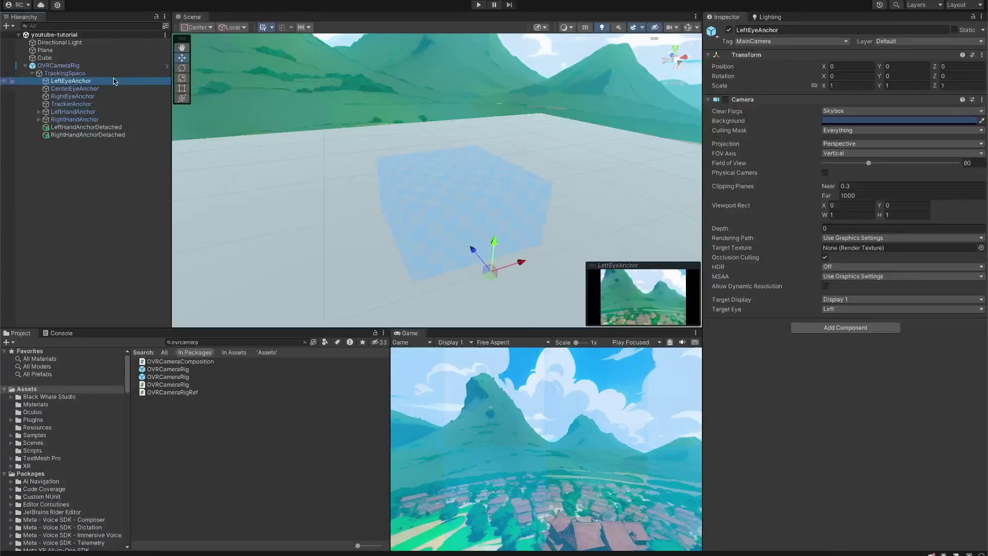
{"action": "key", "text": "Down"}
{"action": "key", "text": "Down"}
{"action": "key", "text": "Down"}
{"action": "key", "text": "Down"}
{"action": "key", "text": "Right"}
{"action": "key", "text": "Down"}
{"action": "key", "text": "Down"}
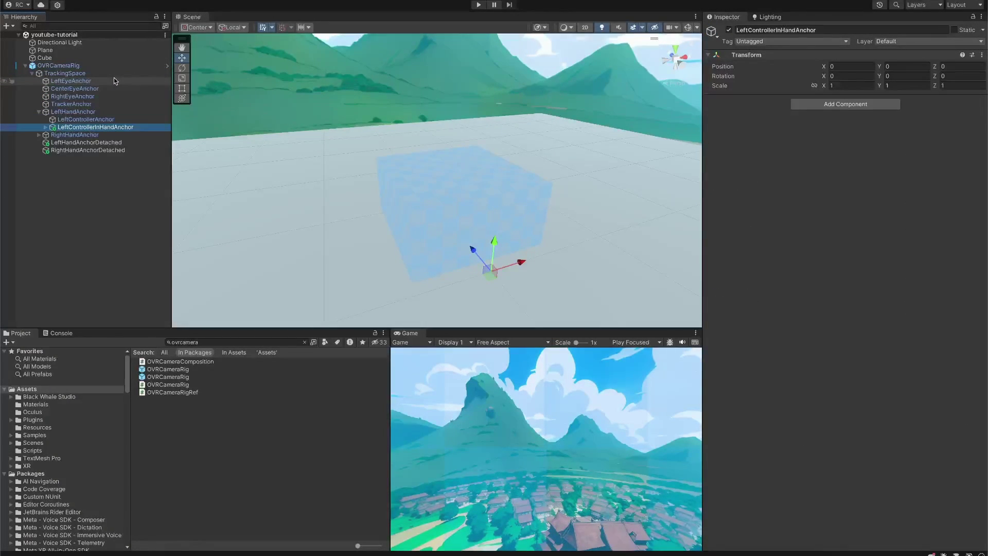
{"action": "key", "text": "Down"}
{"action": "key", "text": "Right"}
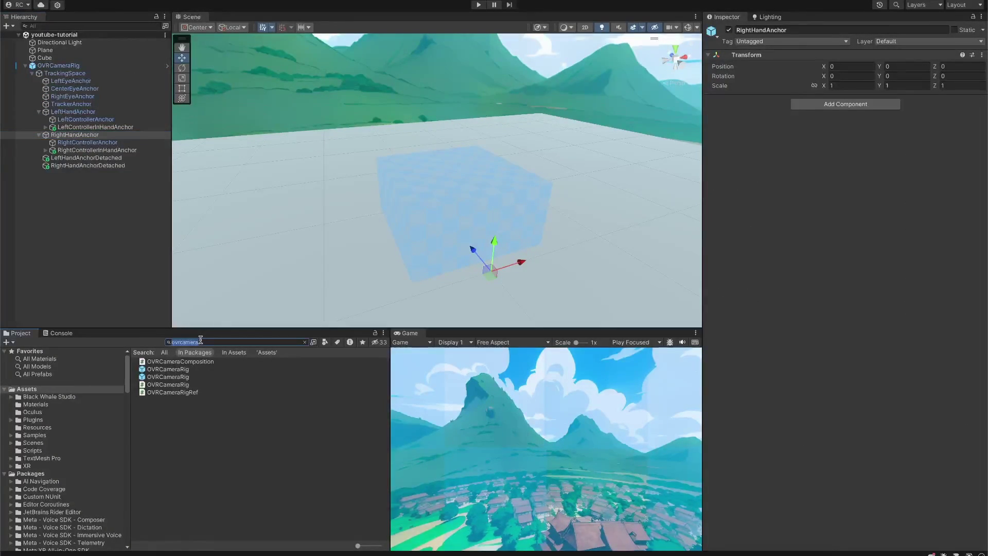
Step: Search the packages for "ovrhand" and add an OVRHandPrefab under both LeftControllerAnchor and RightControllerAnchor
{"action": "left_click", "coordinate": [200, 340]}
{"action": "type", "text": "ovrhand"}
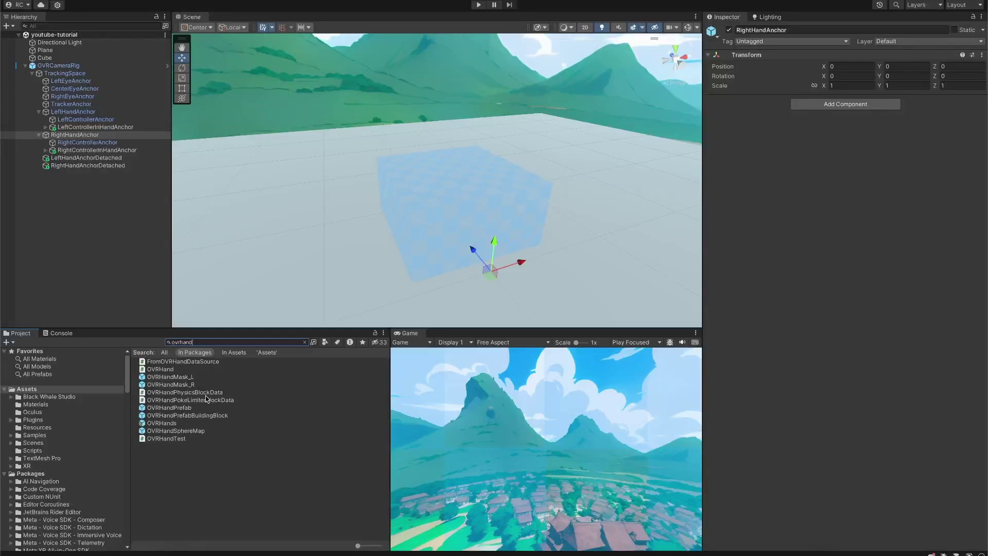
{"action": "left_click_drag", "start_coordinate": [173, 410], "coordinate": [102, 120]}
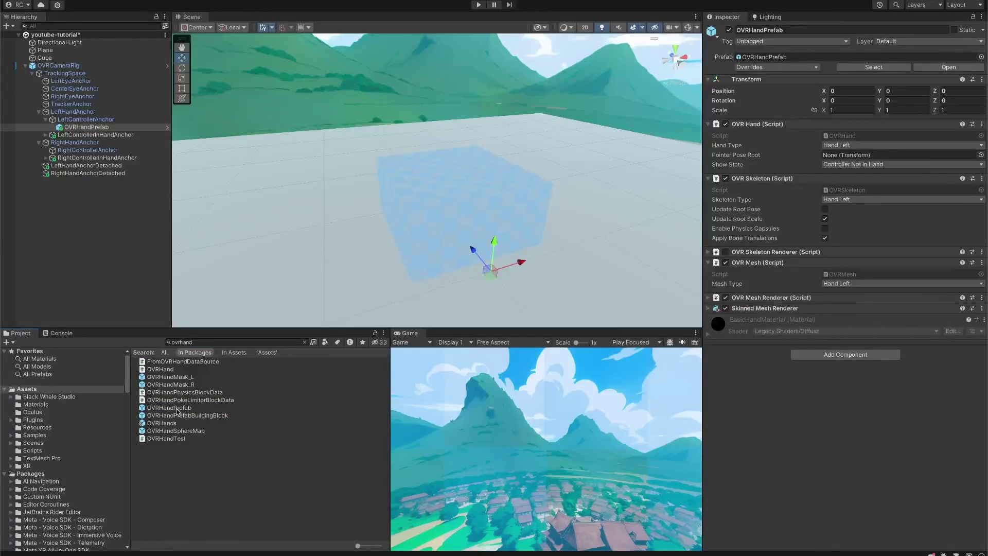
{"action": "left_click_drag", "start_coordinate": [205, 282], "coordinate": [111, 150]}
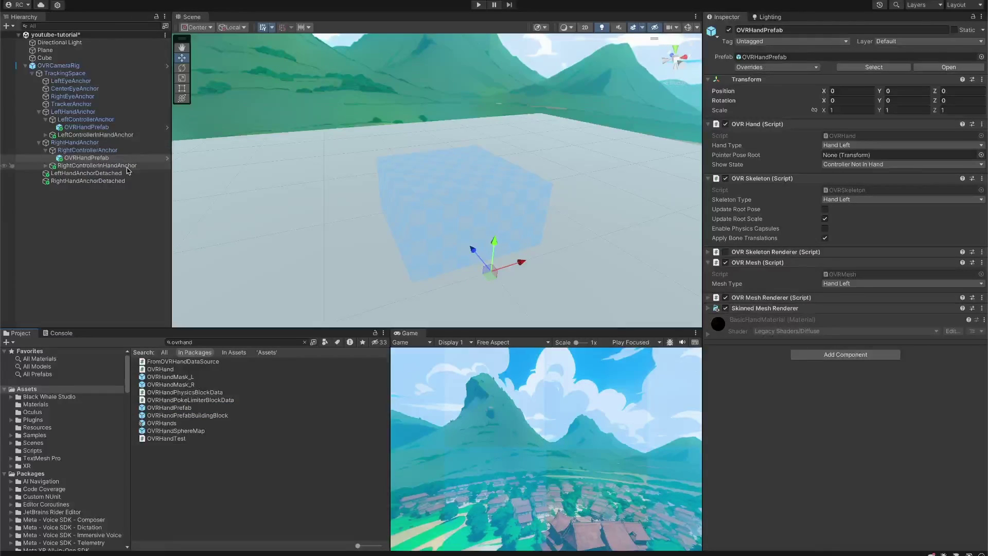
Step: Expand the mesh renderer components of the left OVRHandPrefab and locate its assigned BasicHandMaterial among the project assets
{"action": "left_click", "coordinate": [97, 128]}
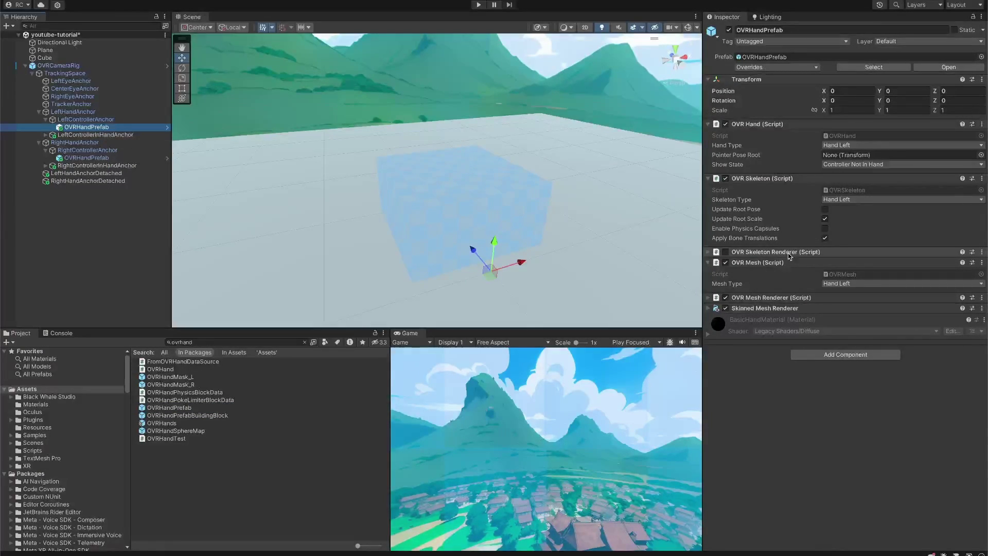
{"action": "left_click", "coordinate": [776, 298]}
{"action": "left_click", "coordinate": [752, 371]}
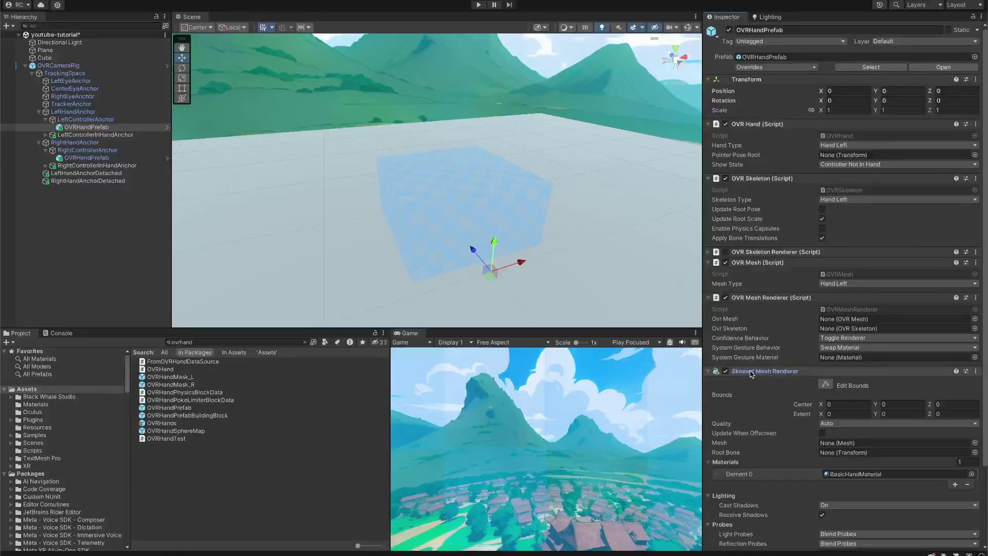
{"action": "left_click", "coordinate": [858, 476]}
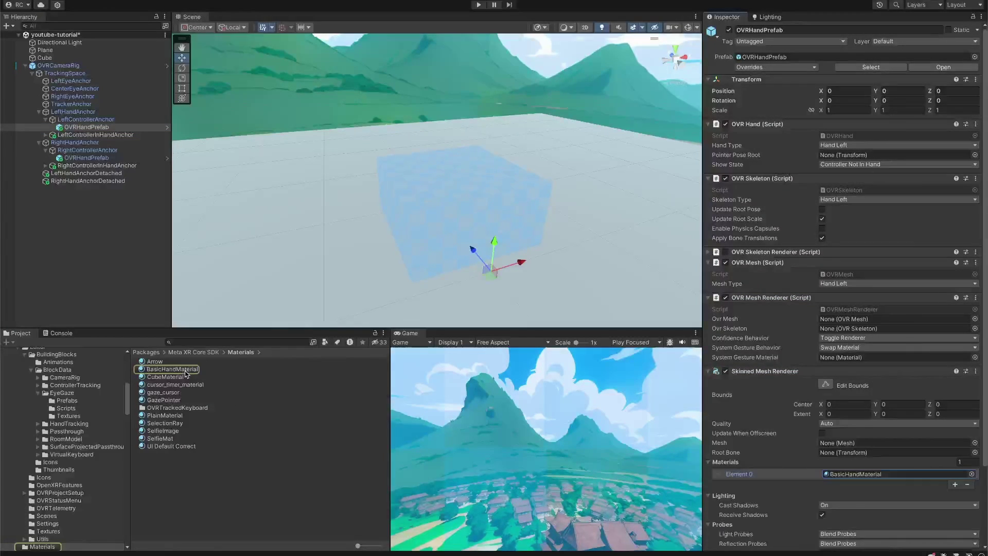
Step: Set the Hand Type of the OVRHandPrefab under RightControllerAnchor to Hand Right
{"action": "left_click", "coordinate": [185, 371]}
{"action": "left_click", "coordinate": [94, 128]}
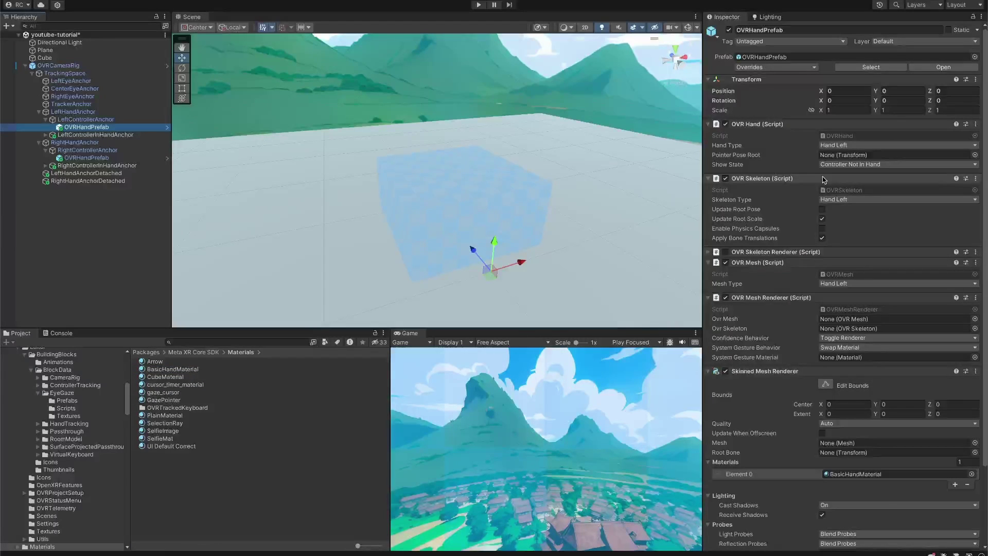
{"action": "left_click", "coordinate": [96, 158]}
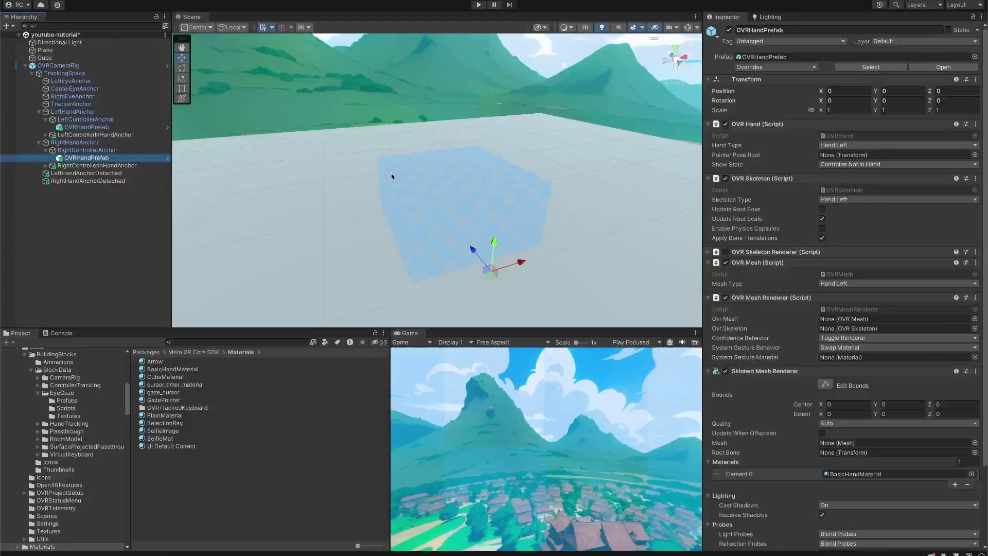
{"action": "left_click", "coordinate": [851, 149]}
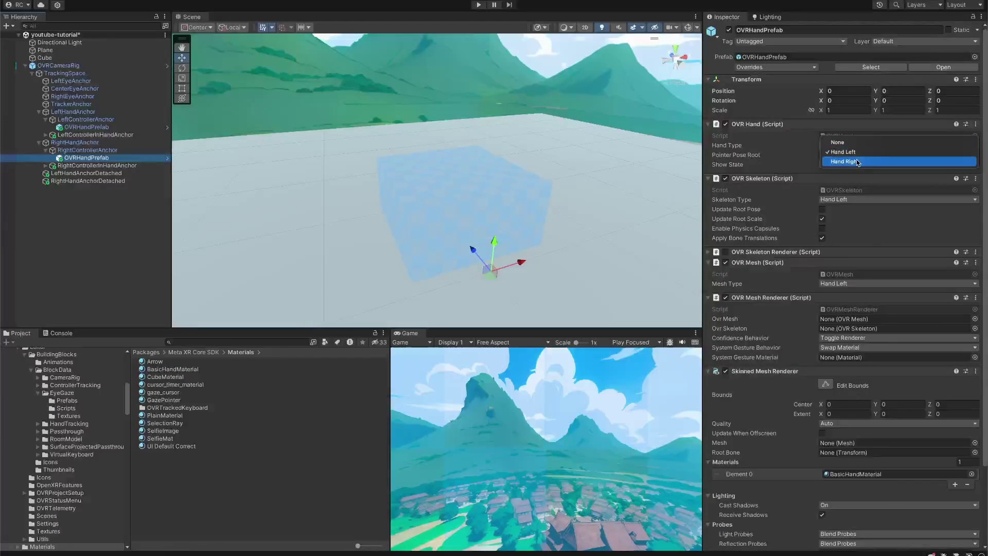
{"action": "left_click", "coordinate": [854, 161]}
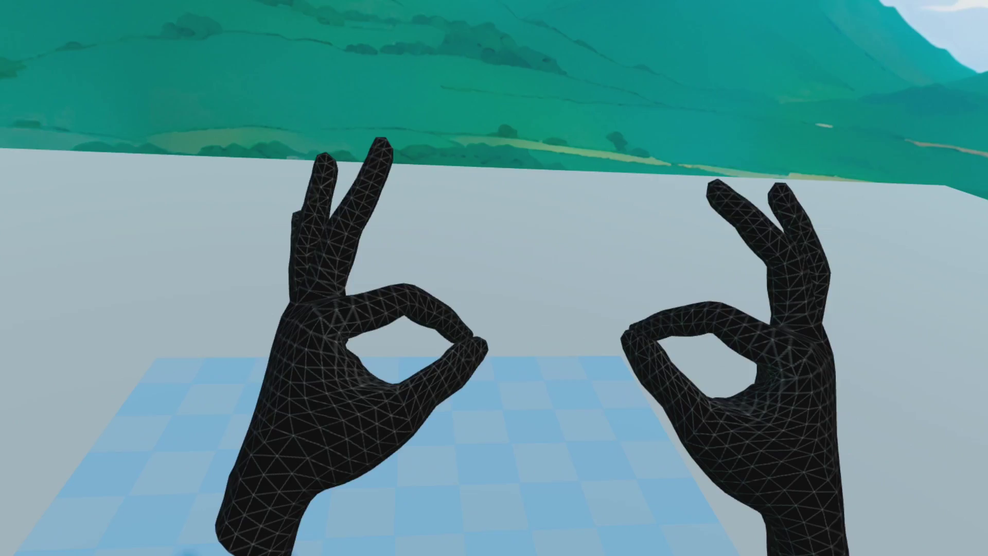
Step: Add a cube to the scene, scale it to 0.1 on all axes and move it above the checkered block
{"action": "right_click", "coordinate": [142, 190]}
{"action": "mouse_move", "coordinate": [120, 365]}
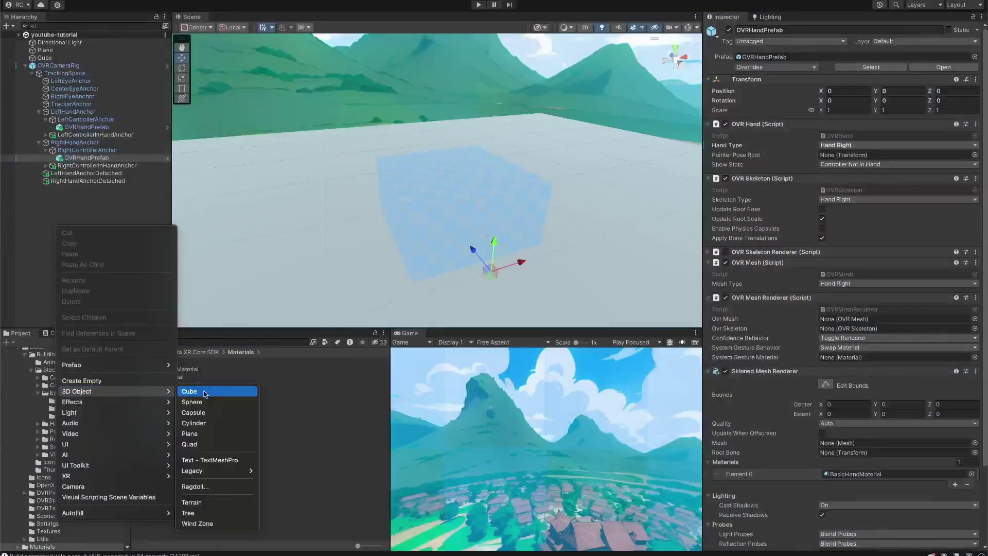
{"action": "left_click", "coordinate": [202, 387]}
{"action": "type", "text": "0.1"}
{"action": "key", "text": "Tab"}
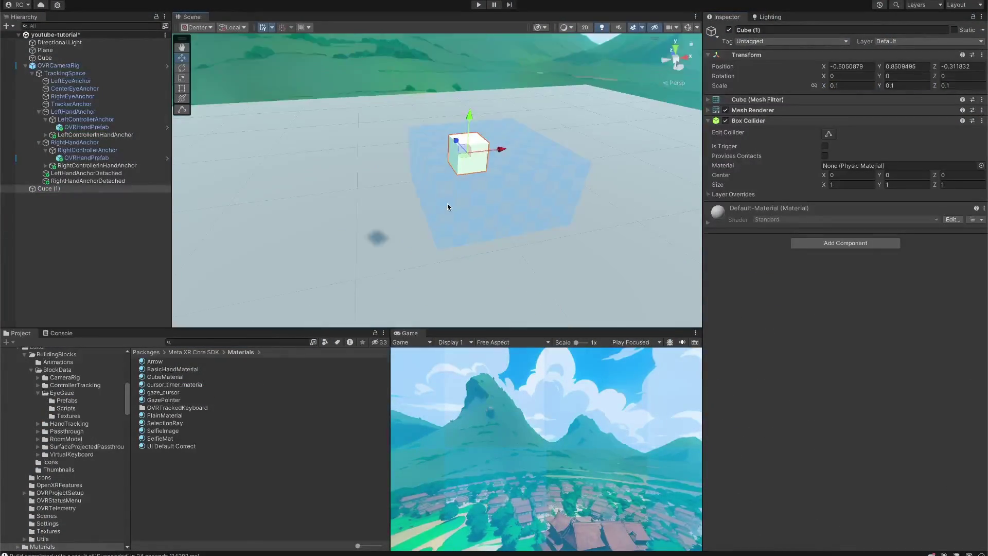
{"action": "right_click_drag", "start_coordinate": [448, 206], "coordinate": [540, 121]}
{"action": "left_click_drag", "start_coordinate": [541, 121], "coordinate": [441, 114]}
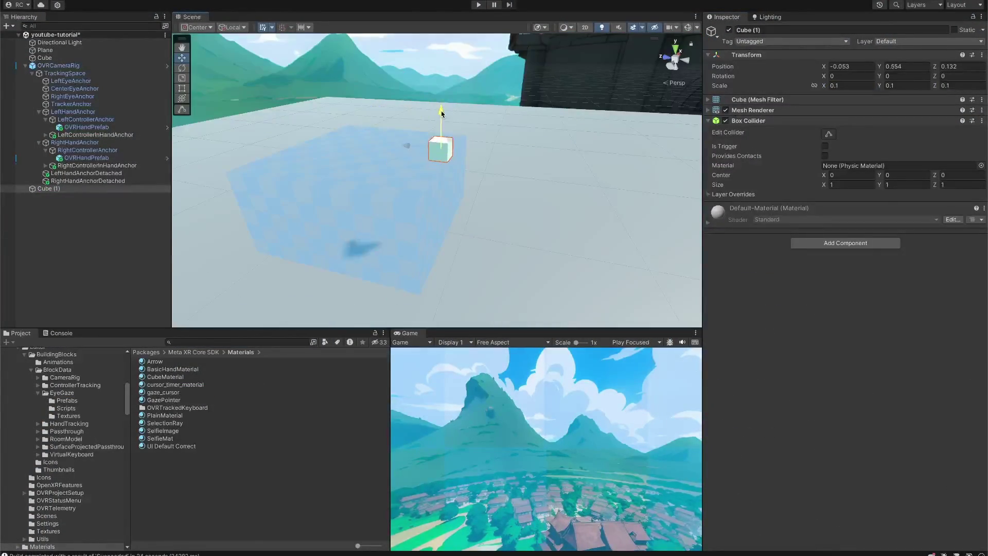
Step: Add a Rigidbody component to the small cube
{"action": "right_click_drag", "start_coordinate": [441, 113], "coordinate": [739, 249]}
{"action": "left_click", "coordinate": [845, 243]}
{"action": "type", "text": "rigi"}
{"action": "key", "text": "Return"}
Step: Apply CubeMaterialBlue from the project's Materials folder to the small cube
{"action": "right_click_drag", "start_coordinate": [566, 201], "coordinate": [607, 145]}
{"action": "left_click", "coordinate": [752, 110]}
{"action": "scroll", "coordinate": [43, 441], "scroll_direction": "up", "scroll_amount": 10}
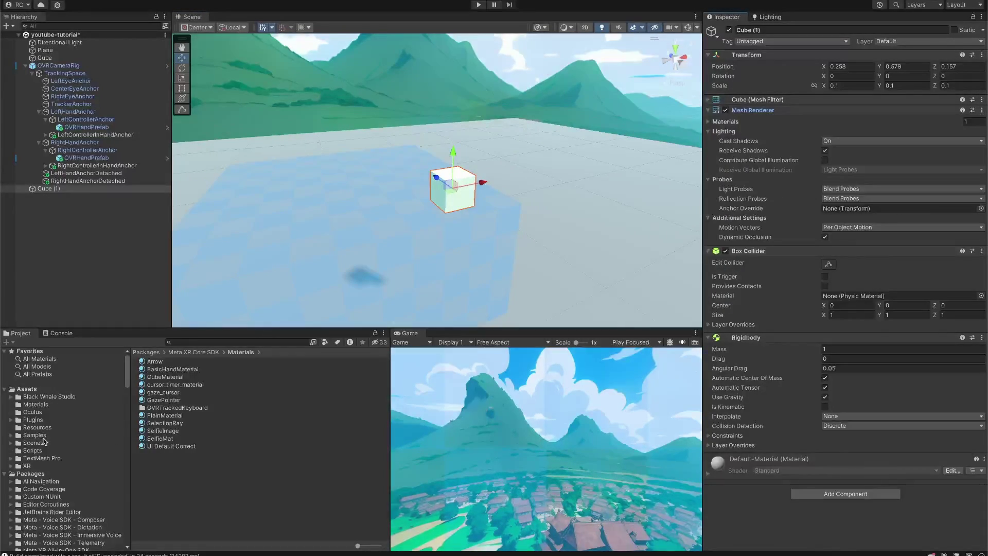
{"action": "left_click", "coordinate": [35, 404]}
{"action": "left_click_drag", "start_coordinate": [170, 361], "coordinate": [452, 189]}
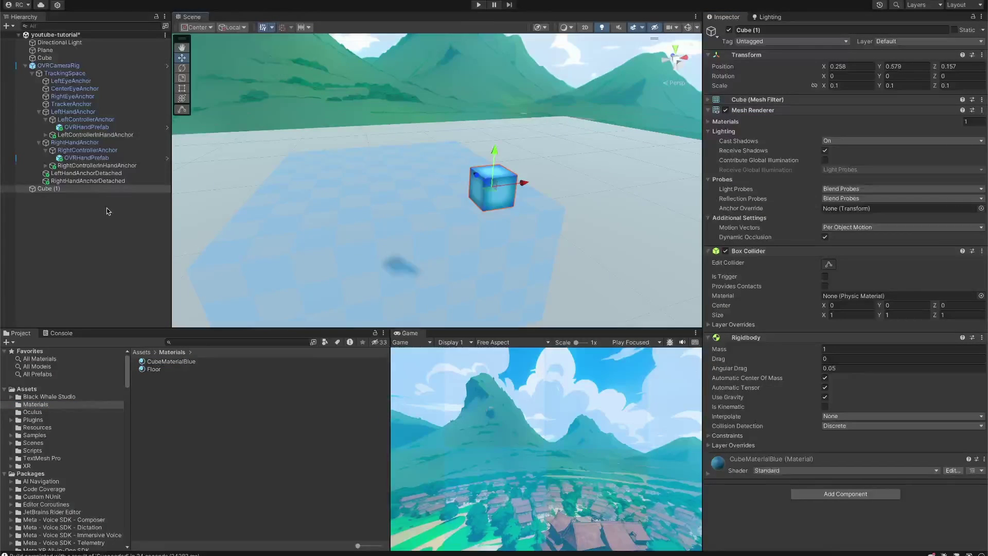
Step: Rename the small cube as InteractableCube
{"action": "left_click", "coordinate": [65, 188]}
{"action": "type", "text": "InteractableCube"}
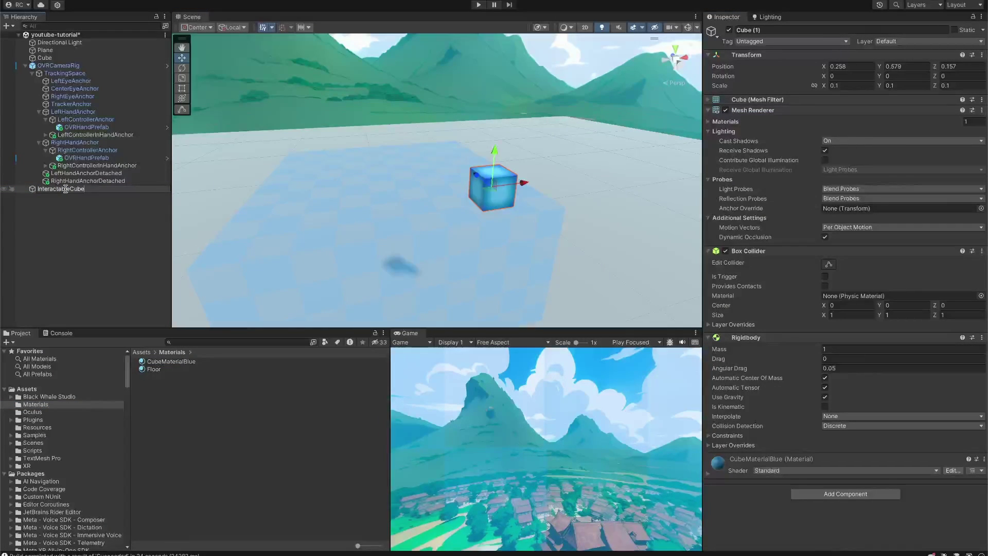
{"action": "key", "text": "Return"}
Step: Turn on Enable Physics Capsules in the OVR Skeleton of both the left and right OVRHandPrefab
{"action": "left_click", "coordinate": [87, 127]}
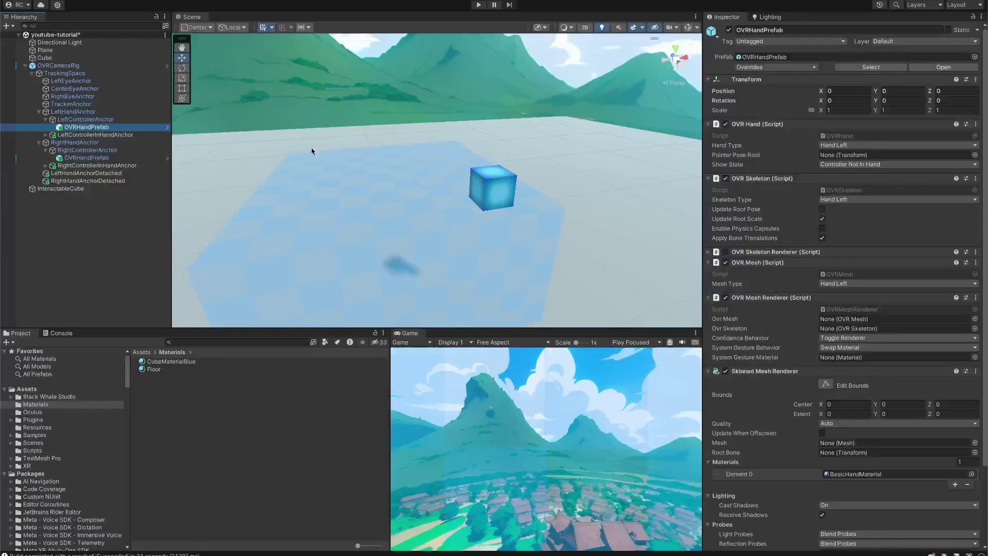
{"action": "left_click", "coordinate": [821, 228]}
{"action": "left_click", "coordinate": [119, 158]}
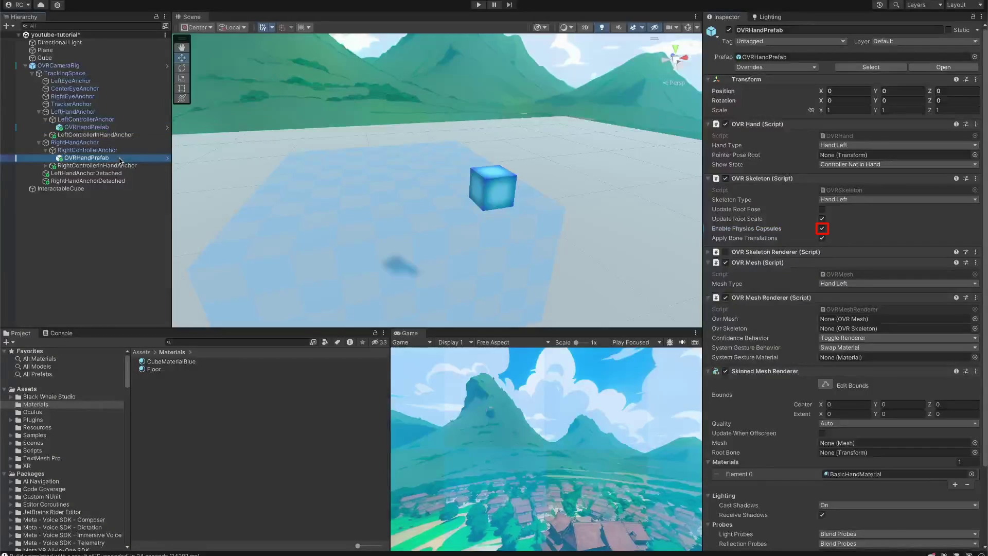
{"action": "left_click", "coordinate": [822, 228]}
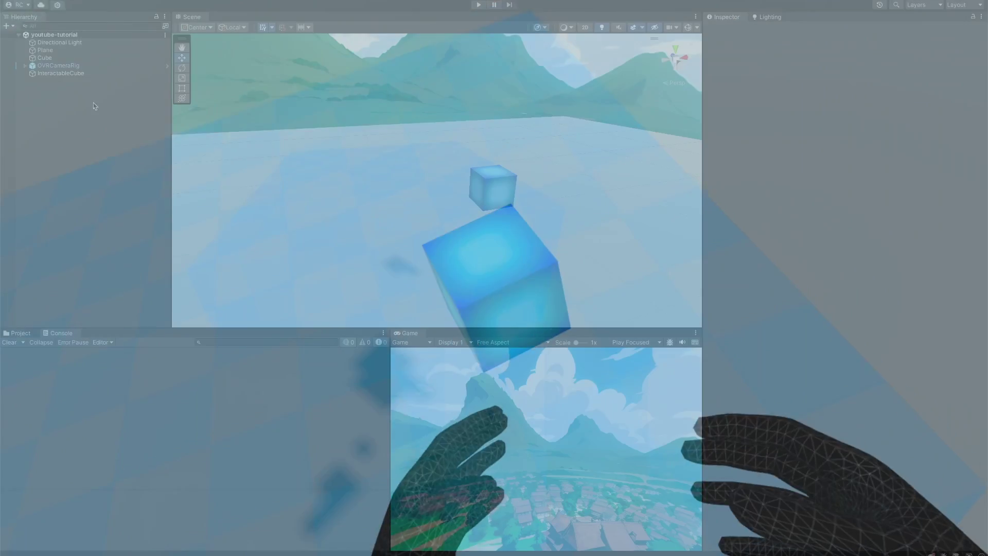
Step: Add a Particle System to the scene and move it along X to about -0.29, beside the InteractableCube
{"action": "right_click", "coordinate": [94, 103]}
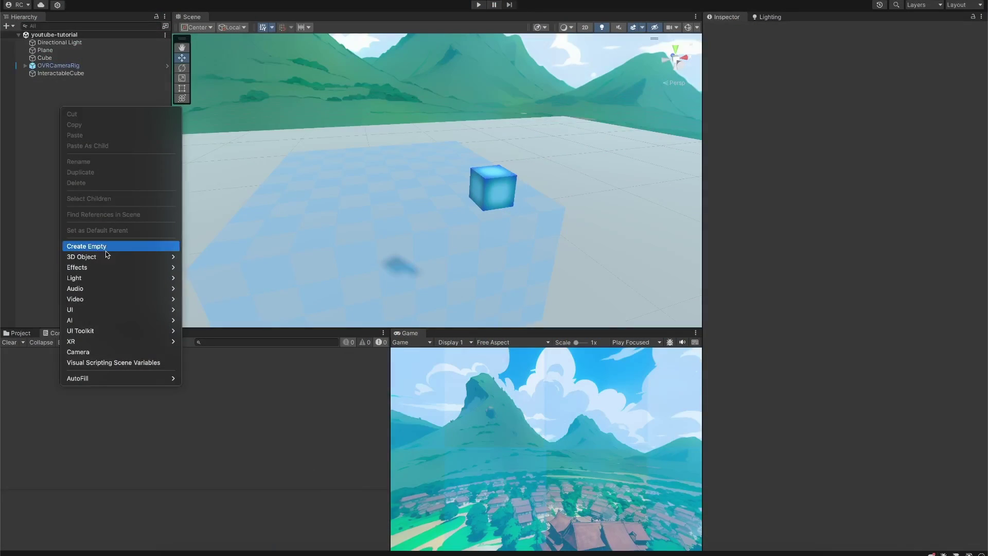
{"action": "mouse_move", "coordinate": [119, 263]}
{"action": "left_click", "coordinate": [201, 266]}
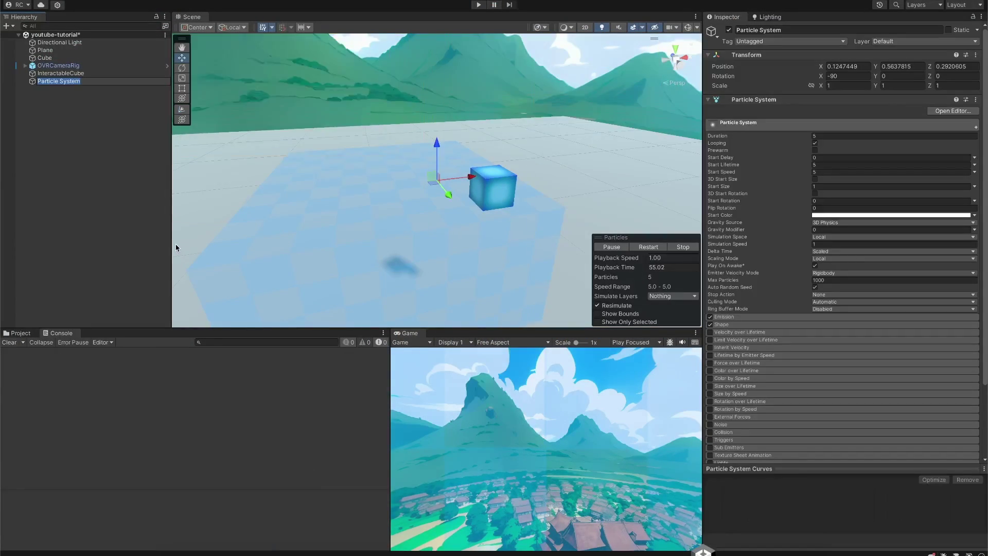
{"action": "right_click_drag", "start_coordinate": [515, 196], "coordinate": [571, 159]}
{"action": "left_click_drag", "start_coordinate": [466, 188], "coordinate": [400, 190]}
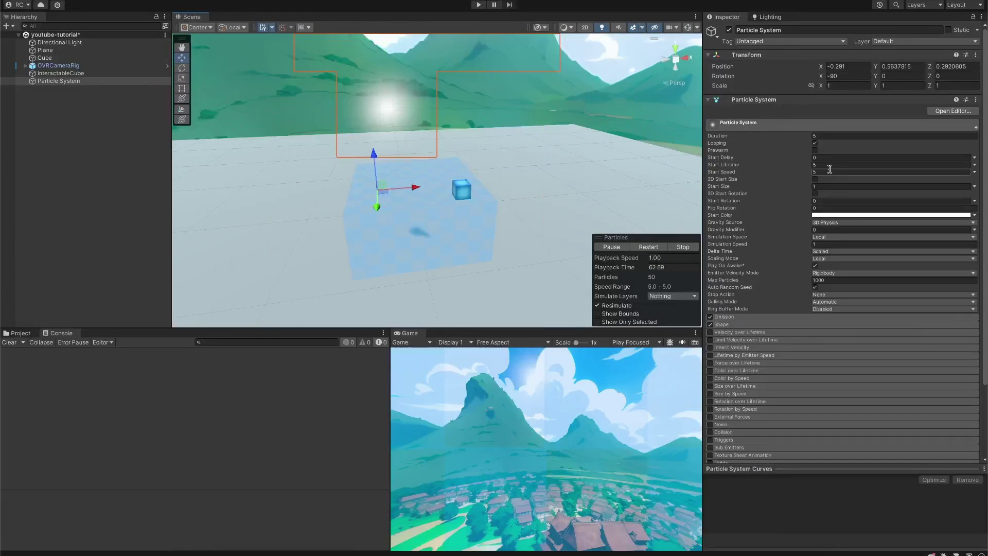
Step: Set the particle system's Start Size to 0.05 and its Start Speed to 0.1
{"action": "left_click", "coordinate": [827, 186]}
{"action": "type", "text": "0"}
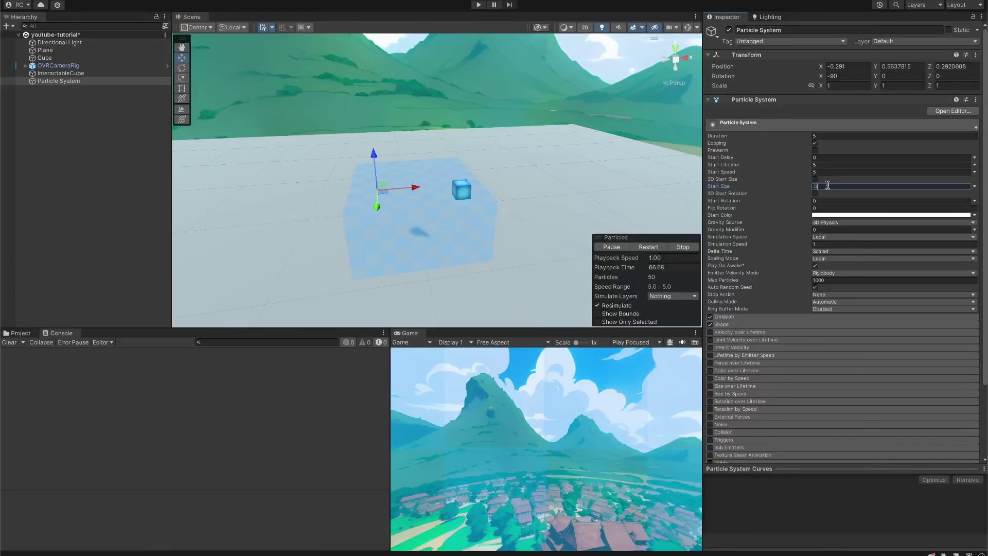
{"action": "type", "text": ".05"}
{"action": "left_click", "coordinate": [828, 171]}
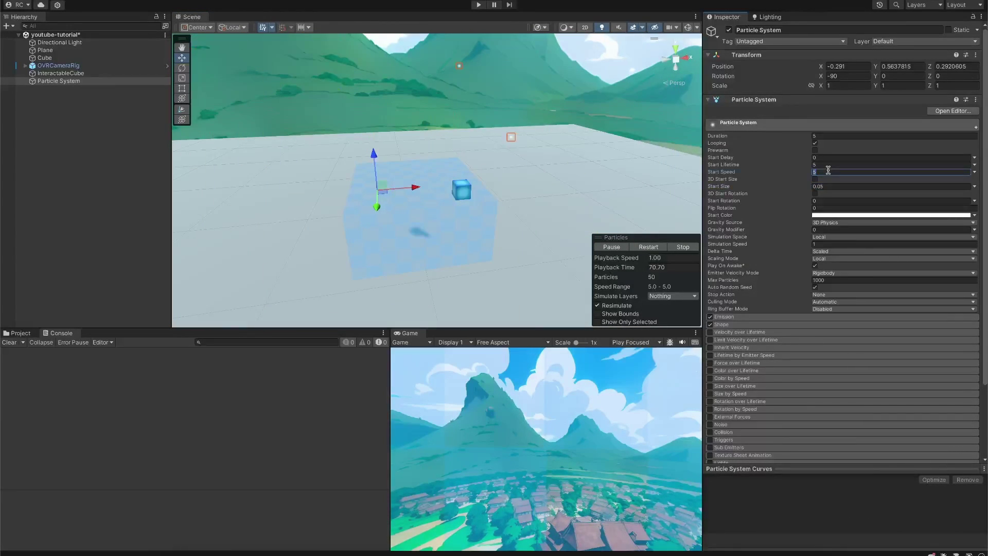
{"action": "type", "text": "0.1"}
Step: In the particle system's Shape module, keep the cone angle at 5 and set the Radius to 0.1
{"action": "left_click", "coordinate": [721, 324]}
{"action": "left_click", "coordinate": [828, 340]}
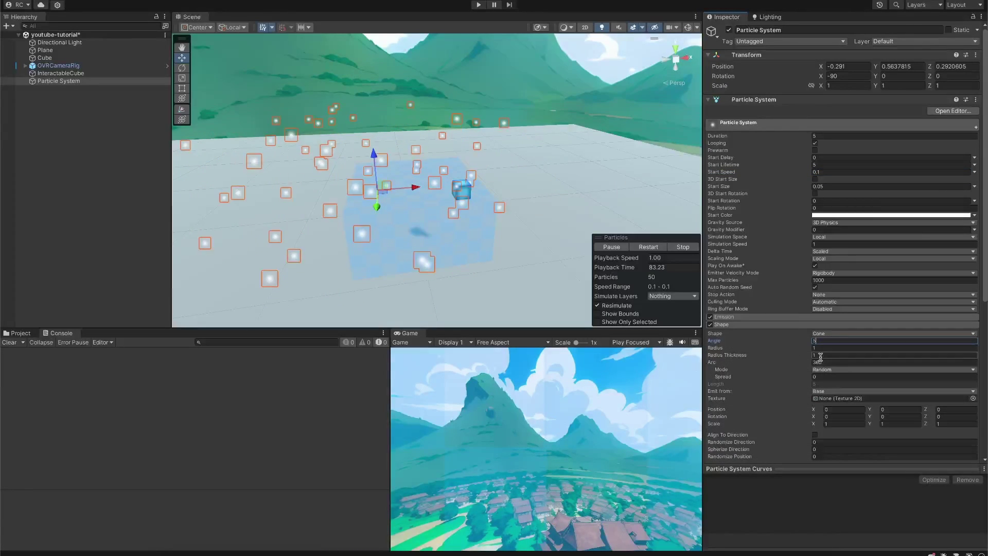
{"action": "key", "text": "Return"}
{"action": "left_click", "coordinate": [821, 348]}
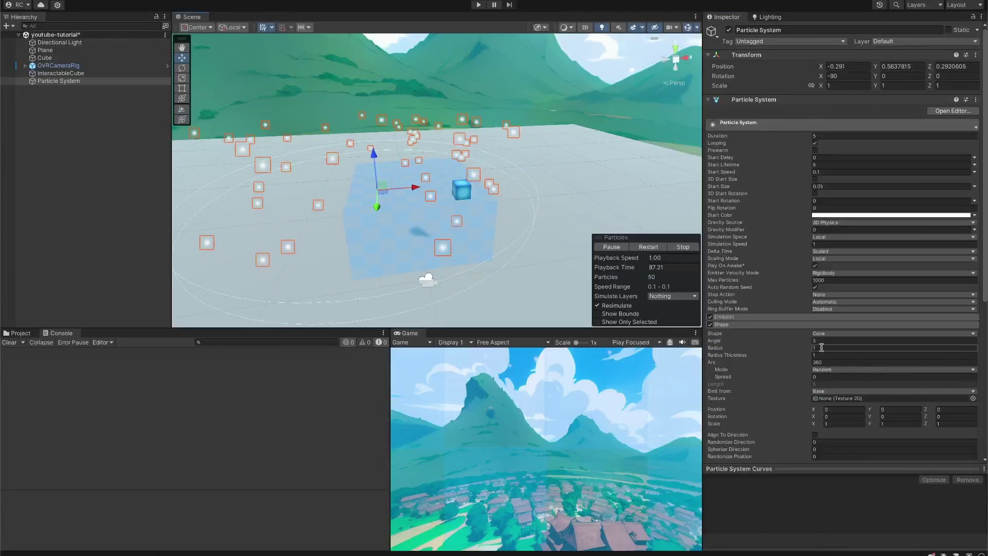
{"action": "type", "text": "0.1"}
{"action": "key", "text": "Return"}
Step: Set the particle renderer's Render Mode to Mesh and assign CubeMaterialBlue as its material
{"action": "scroll", "coordinate": [844, 288], "scroll_direction": "down", "scroll_amount": 10}
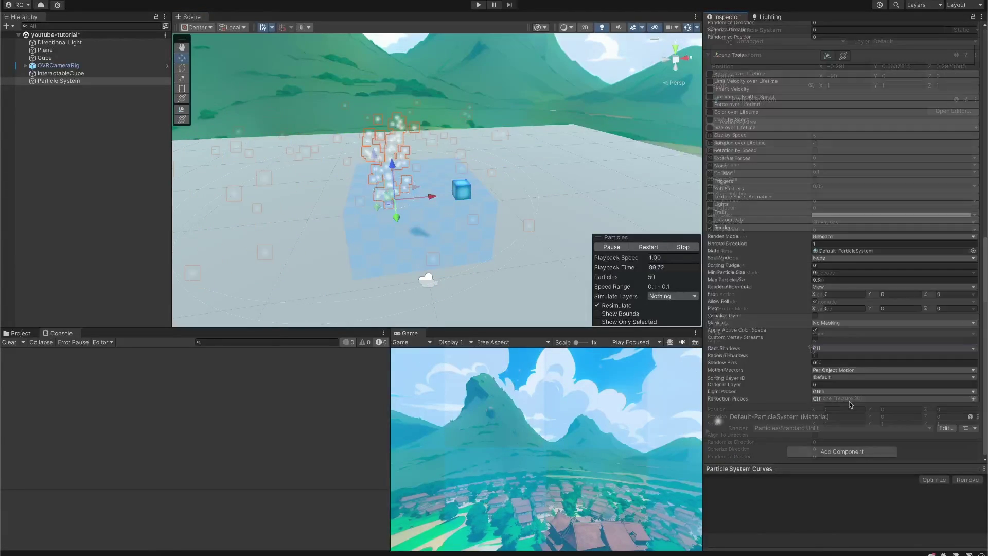
{"action": "left_click", "coordinate": [844, 257]}
{"action": "left_click", "coordinate": [845, 282]}
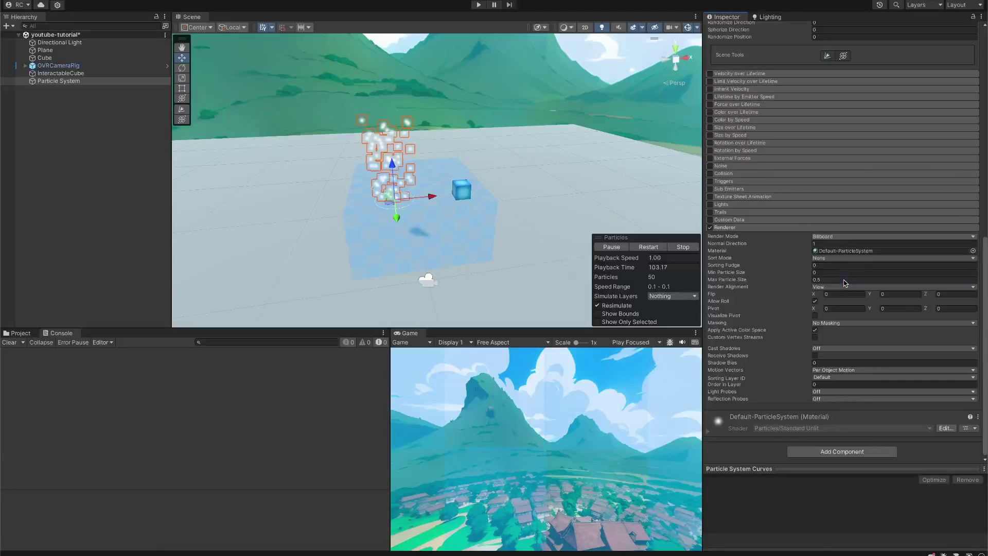
{"action": "left_click", "coordinate": [20, 333]}
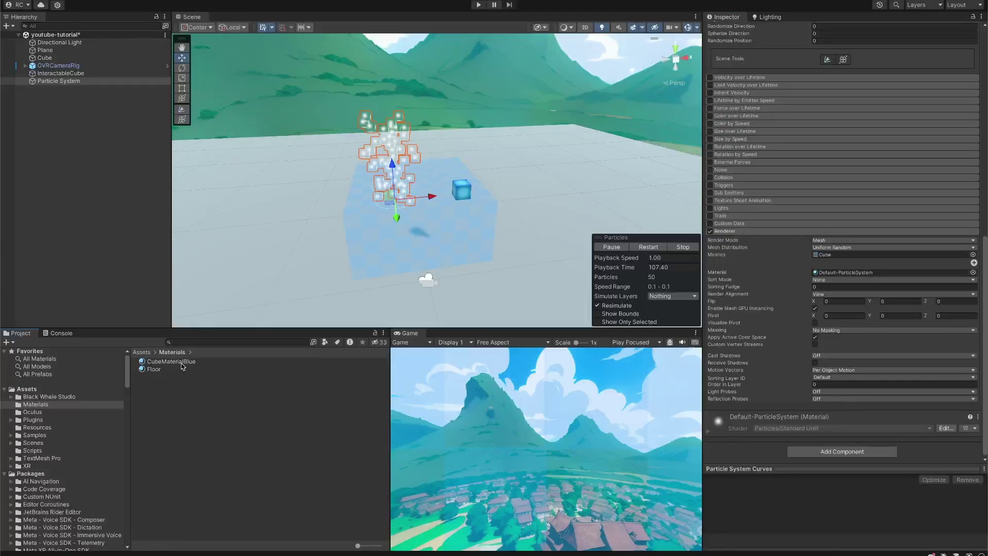
{"action": "left_click_drag", "start_coordinate": [181, 363], "coordinate": [844, 272]}
Step: Reduce the Rate over Time in the particle system's Emission module
{"action": "scroll", "coordinate": [844, 268], "scroll_direction": "up", "scroll_amount": 10}
{"action": "left_click", "coordinate": [826, 326]}
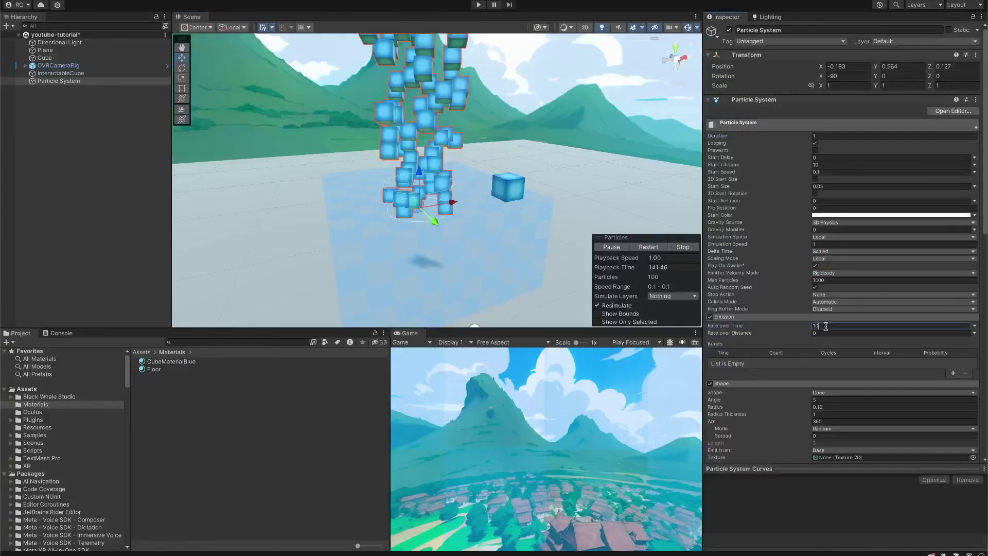
{"action": "key", "text": "BackSpace"}
Step: Enable the particle system's Collision module and choose a collision type other than Planes
{"action": "scroll", "coordinate": [761, 345], "scroll_direction": "down", "scroll_amount": 10}
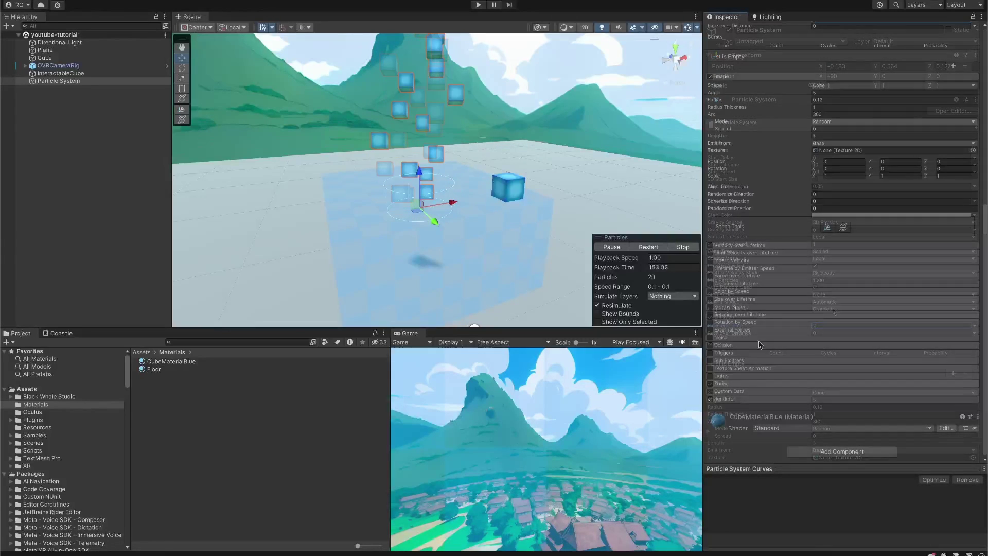
{"action": "left_click", "coordinate": [760, 345]}
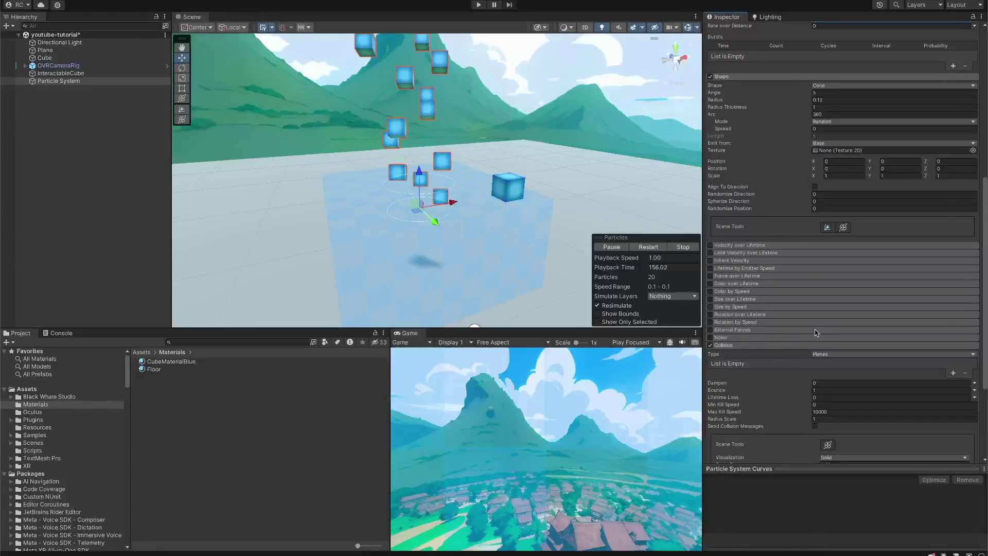
{"action": "scroll", "coordinate": [816, 332], "scroll_direction": "down", "scroll_amount": 1}
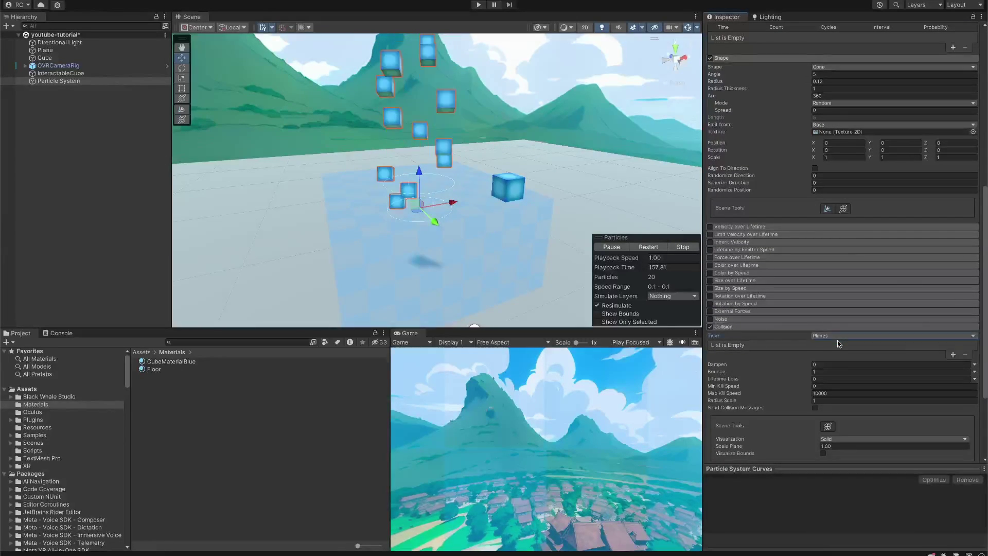
{"action": "left_click", "coordinate": [838, 339]}
{"action": "left_click", "coordinate": [842, 347]}
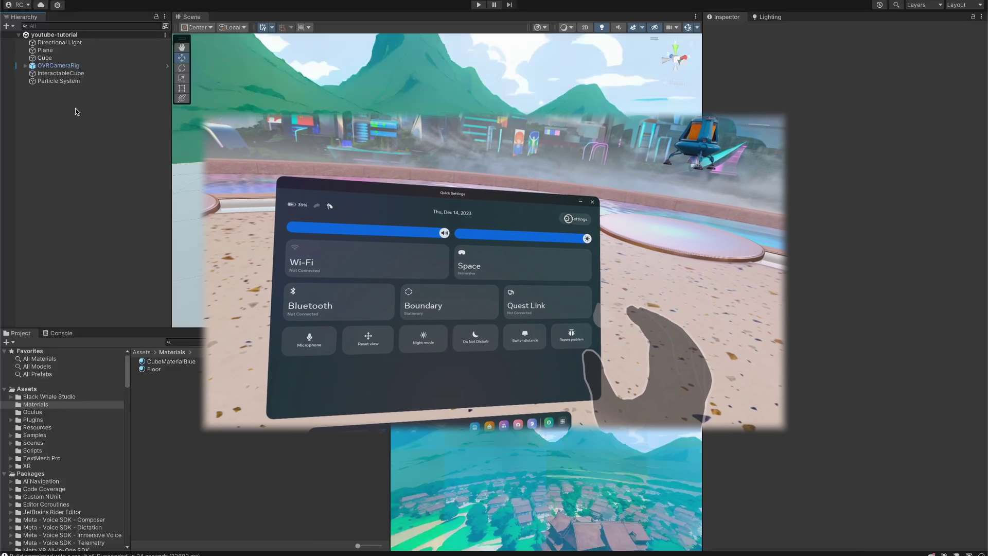
Step: Create an empty object named HandManager in the scene and reset its transform
{"action": "right_click", "coordinate": [77, 109]}
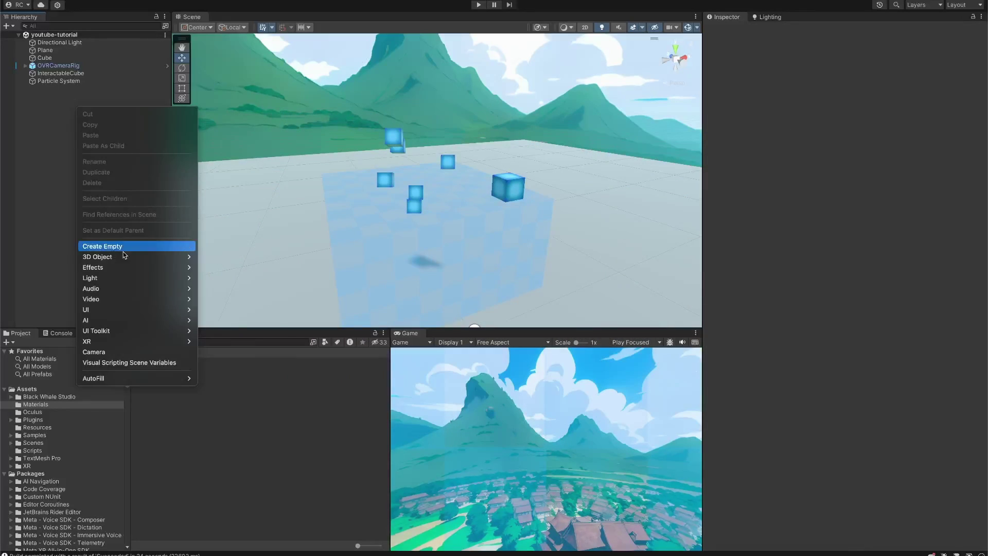
{"action": "left_click", "coordinate": [134, 252]}
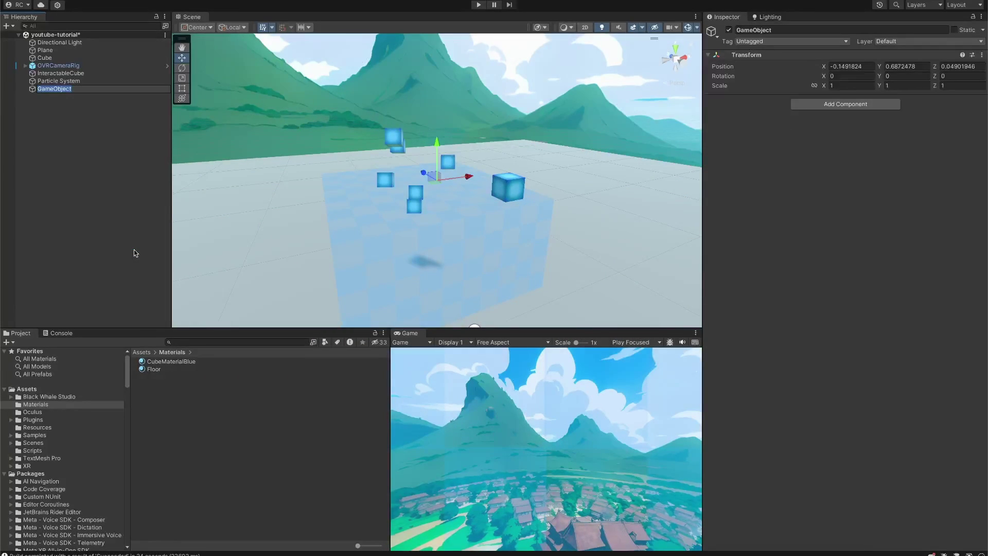
{"action": "type", "text": "HandManager"}
{"action": "key", "text": "Return"}
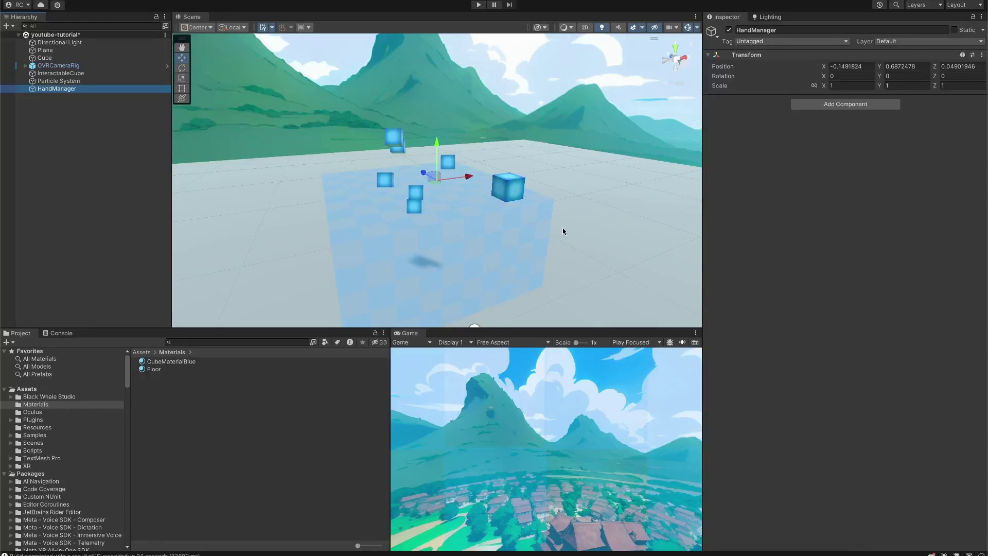
{"action": "left_click", "coordinate": [981, 55]}
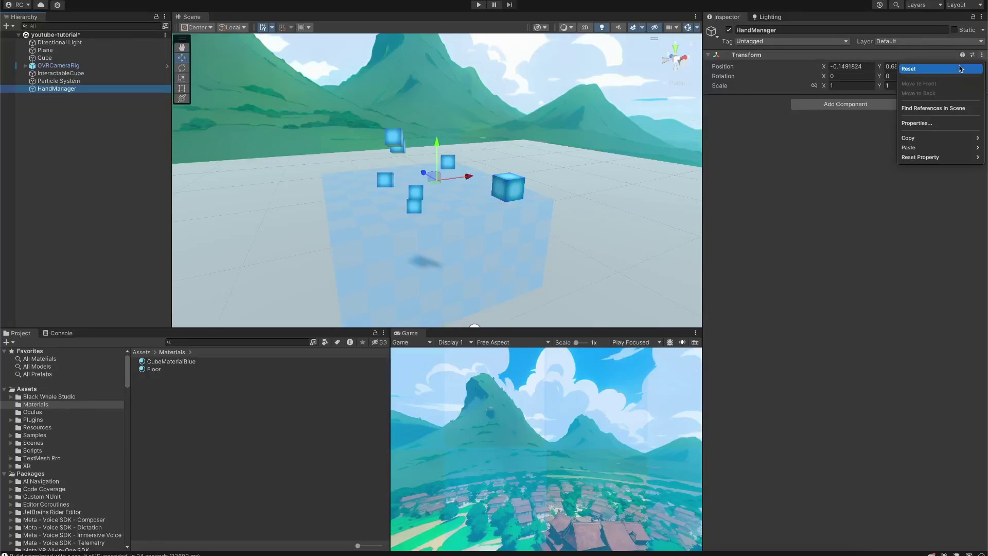
{"action": "left_click", "coordinate": [933, 72]}
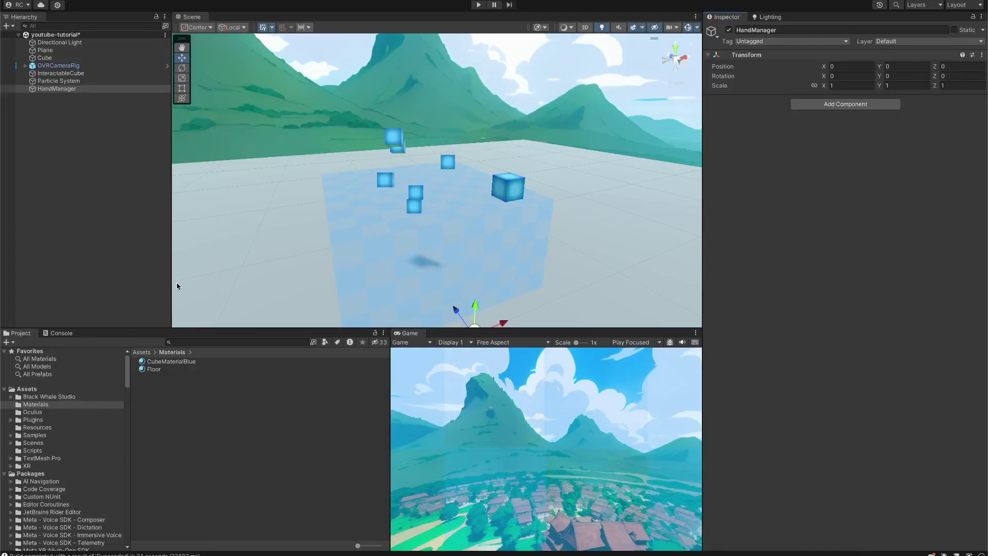
Step: Open the Scripts folder in the project assets
{"action": "left_click", "coordinate": [53, 443]}
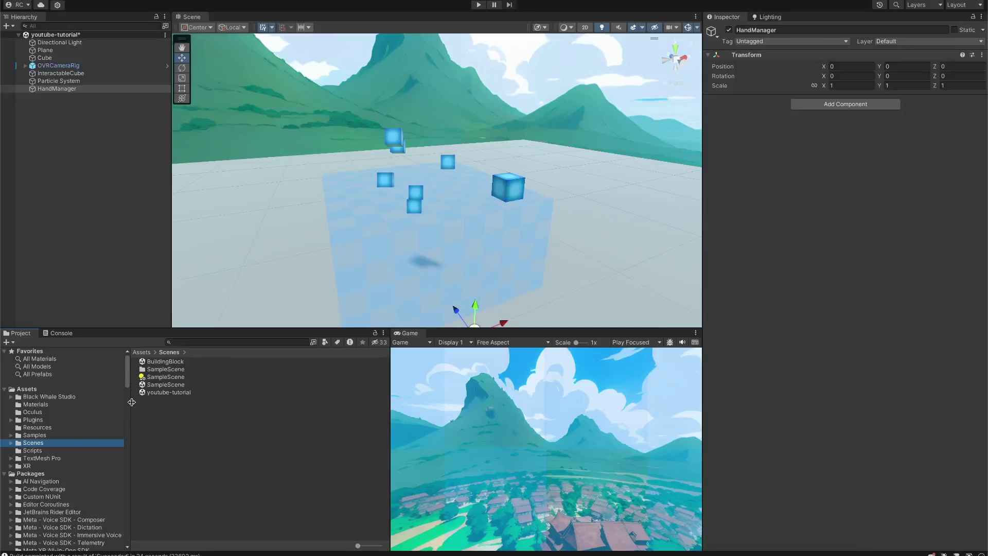
{"action": "left_click", "coordinate": [37, 451]}
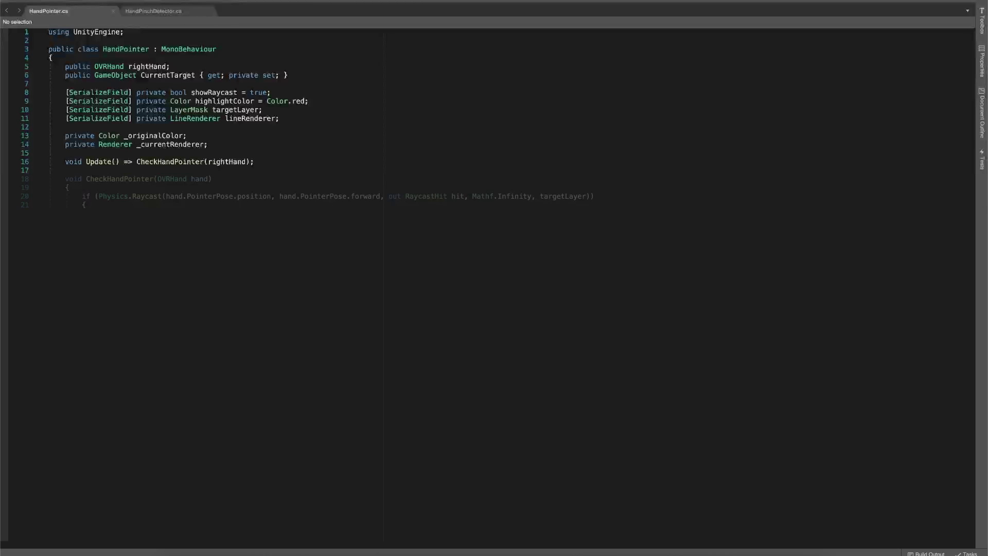
Step: Write HandPointer's CheckHandPointer method to raycast from the pointer pose and highlight the hit target, and add the UpdateRayVisualization method
{"action": "key", "text": "Tab"}
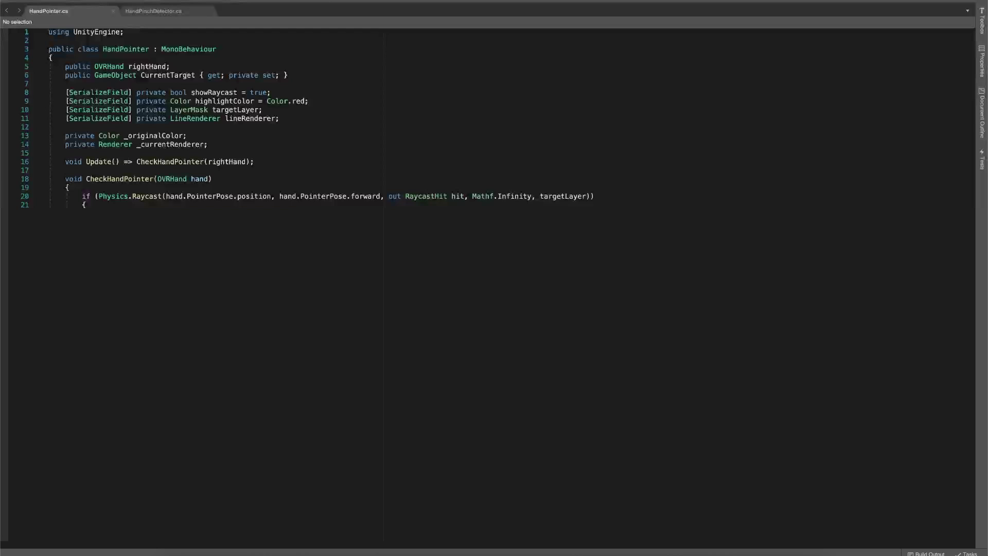
{"action": "key", "text": "Return"}
{"action": "key", "text": "Tab"}
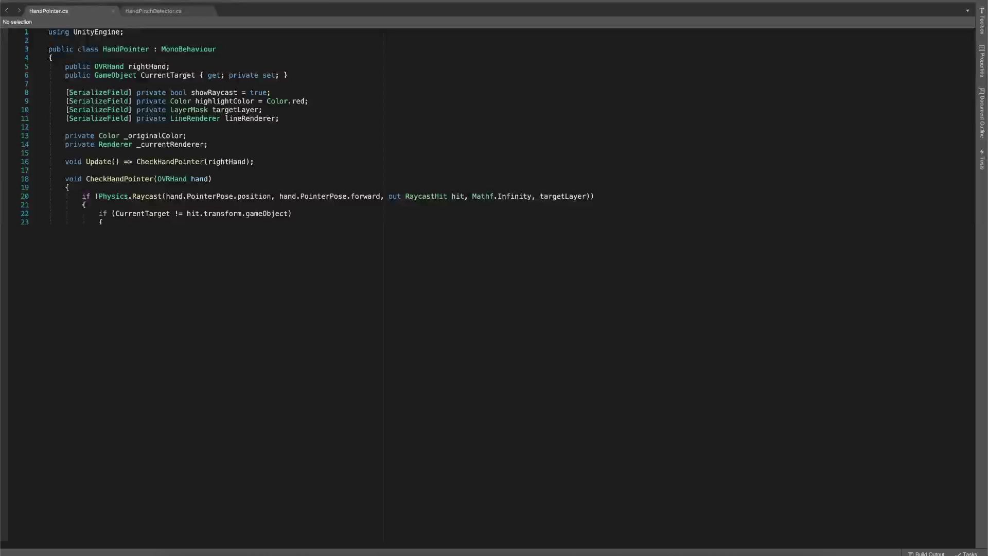
{"action": "key", "text": "Tab"}
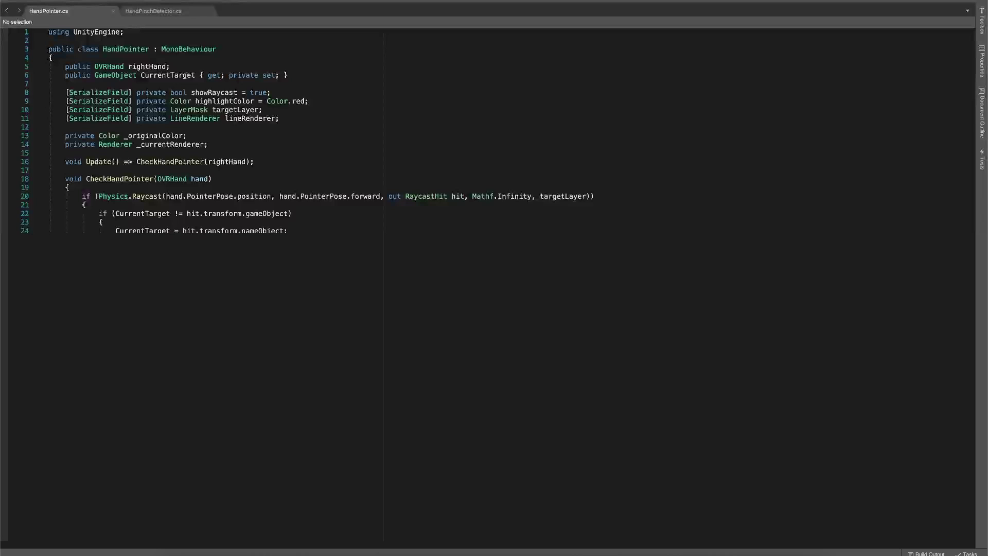
{"action": "key", "text": "Tab"}
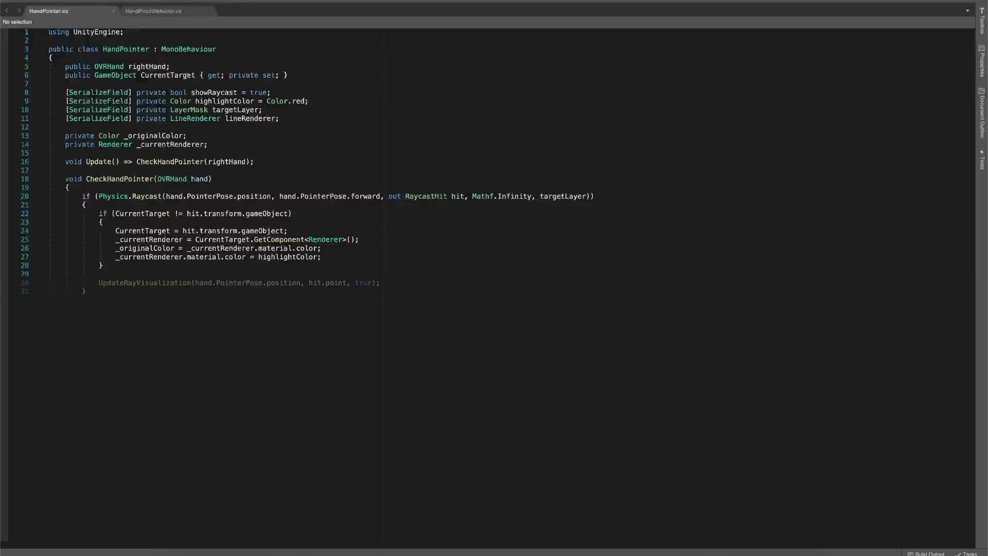
{"action": "key", "text": "Tab"}
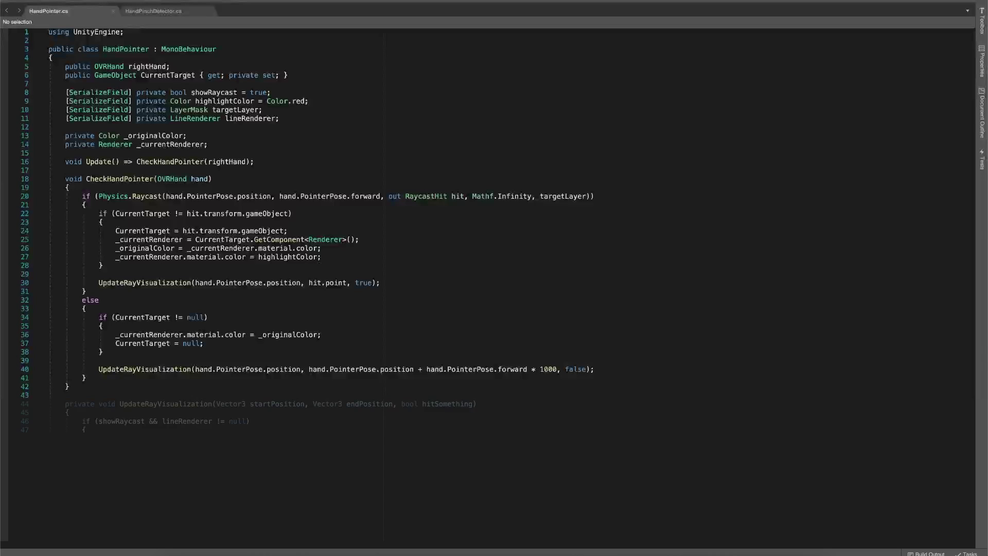
{"action": "key", "text": "Tab"}
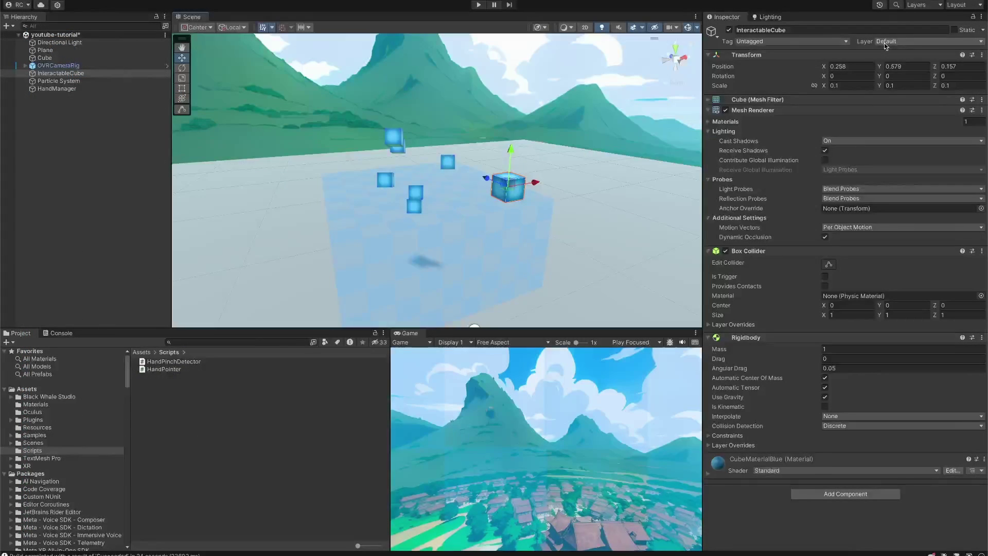
Step: Add an Interactable layer and assign it to InteractableCube
{"action": "left_click", "coordinate": [884, 42]}
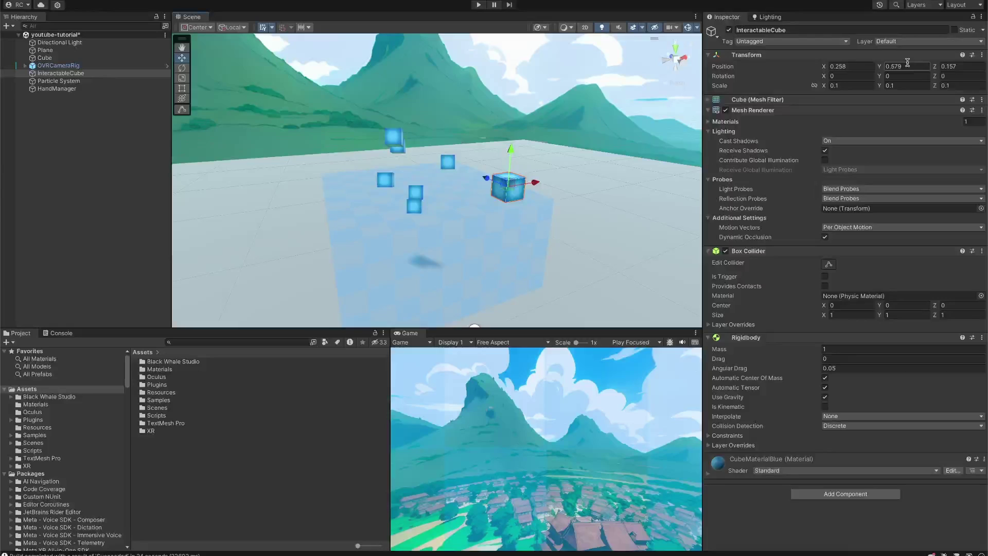
{"action": "left_click", "coordinate": [898, 42]}
{"action": "left_click", "coordinate": [908, 94]}
Step: Attach the HandPointer script from the Scripts folder to the HandManager object
{"action": "left_click", "coordinate": [56, 88]}
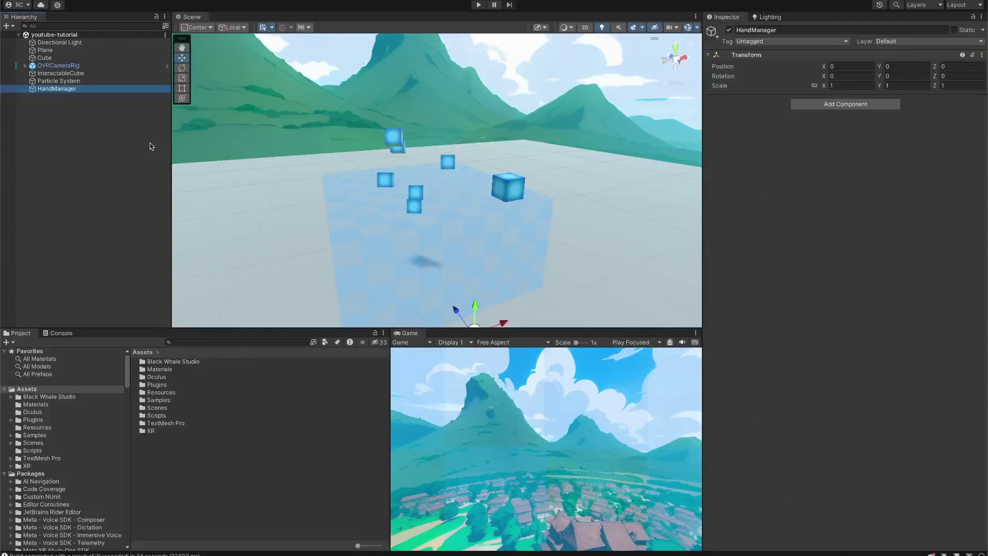
{"action": "left_click", "coordinate": [41, 451]}
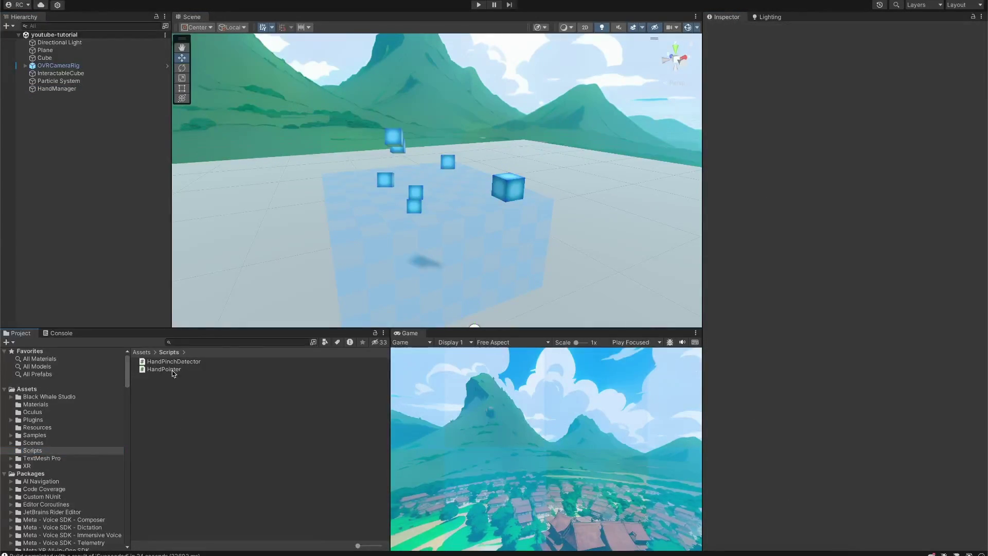
{"action": "left_click_drag", "start_coordinate": [172, 369], "coordinate": [57, 89]}
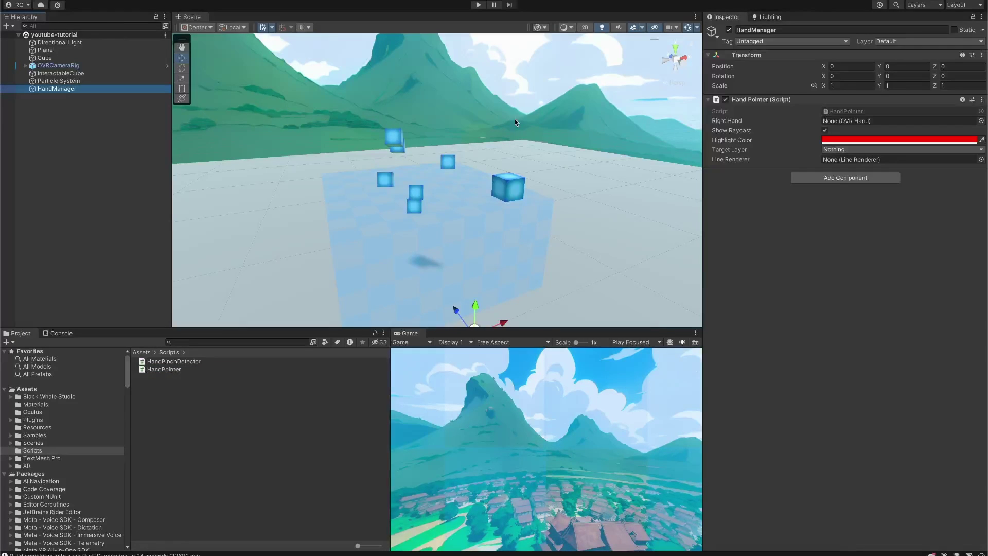
{"action": "left_click", "coordinate": [899, 140]}
{"action": "left_click_drag", "start_coordinate": [911, 216], "coordinate": [901, 211]}
{"action": "left_click_drag", "start_coordinate": [958, 198], "coordinate": [951, 186]}
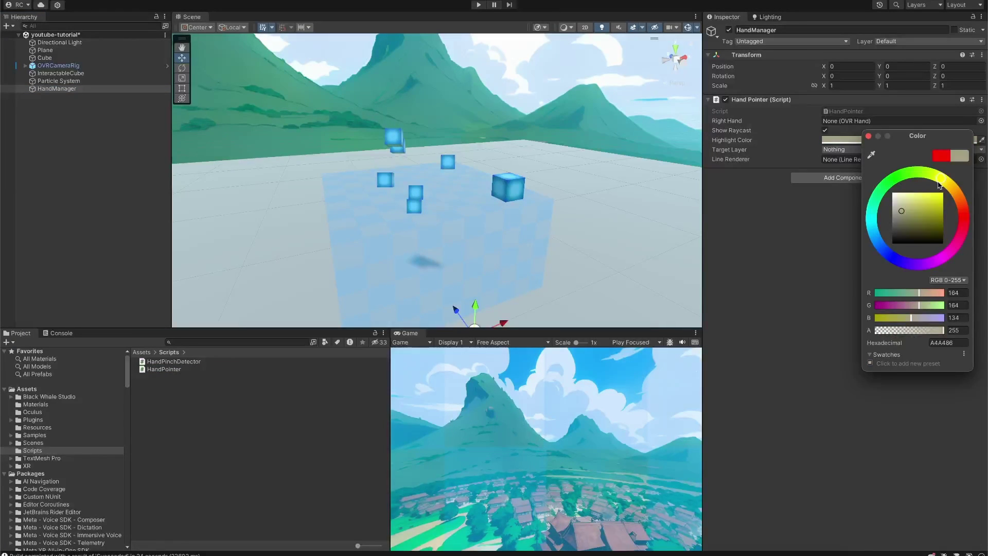
{"action": "left_click_drag", "start_coordinate": [906, 209], "coordinate": [943, 194]}
{"action": "left_click", "coordinate": [833, 206]}
{"action": "left_click", "coordinate": [842, 149]}
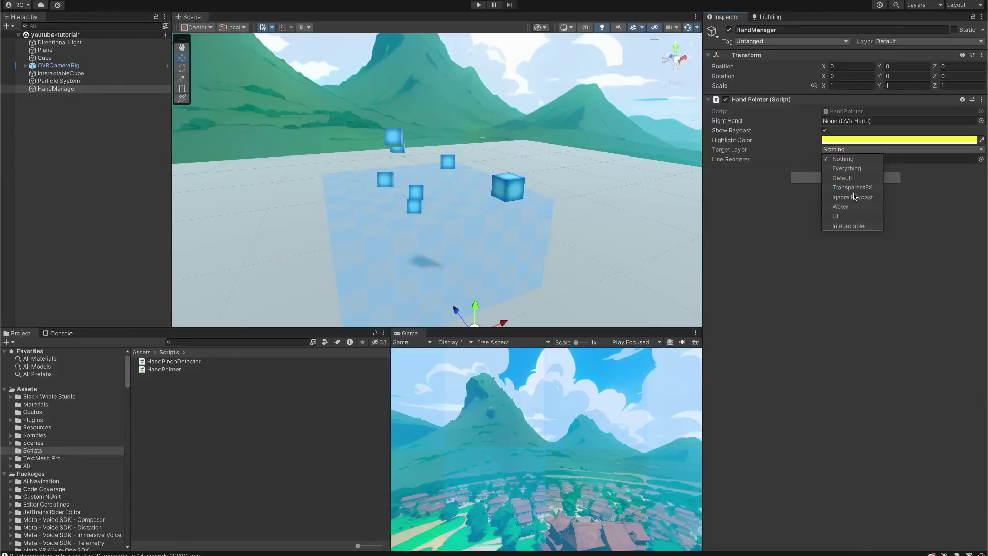
{"action": "left_click", "coordinate": [849, 226]}
{"action": "key", "text": "ctrl+z"}
{"action": "key", "text": "ctrl+z"}
{"action": "key", "text": "ctrl+z"}
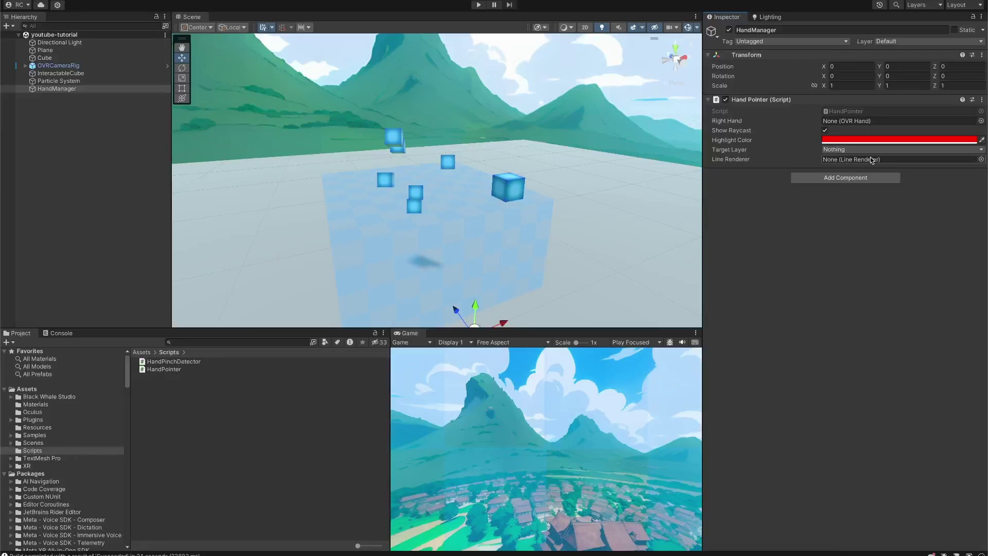
Step: Assign the OVRHandPrefab under RightHandAnchor as the Right Hand of HandManager's Hand Pointer script
{"action": "left_click", "coordinate": [25, 66]}
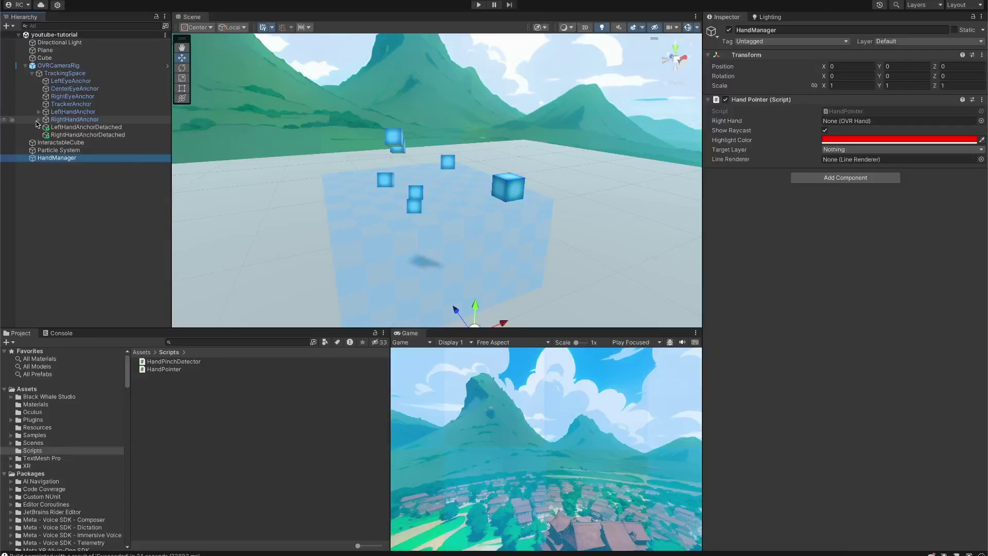
{"action": "left_click", "coordinate": [38, 120]}
{"action": "left_click", "coordinate": [45, 127]}
{"action": "left_click_drag", "start_coordinate": [86, 135], "coordinate": [849, 122]}
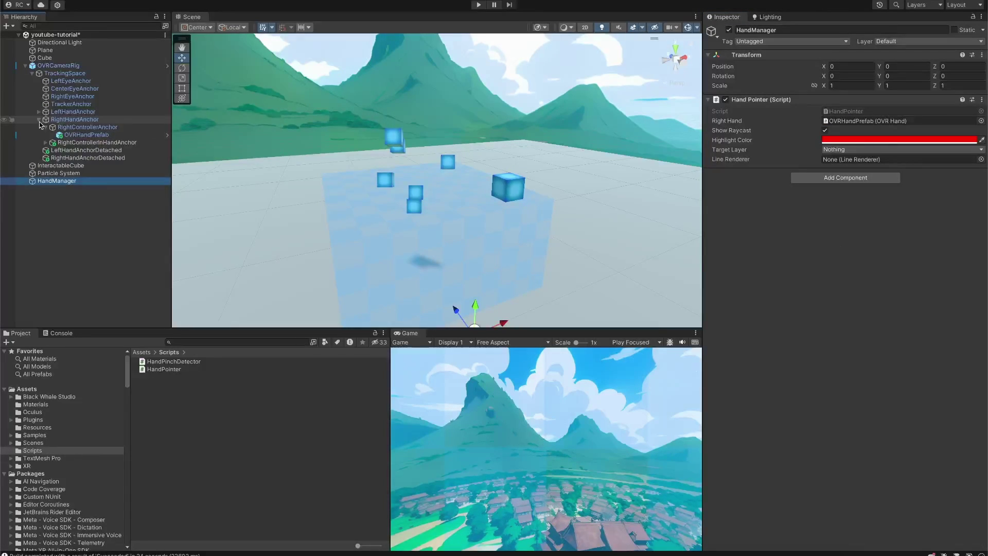
Step: Set the Hand Pointer script's Highlight Color to yellow and its Target Layer to Interactable
{"action": "left_click", "coordinate": [828, 136]}
{"action": "left_click", "coordinate": [945, 188]}
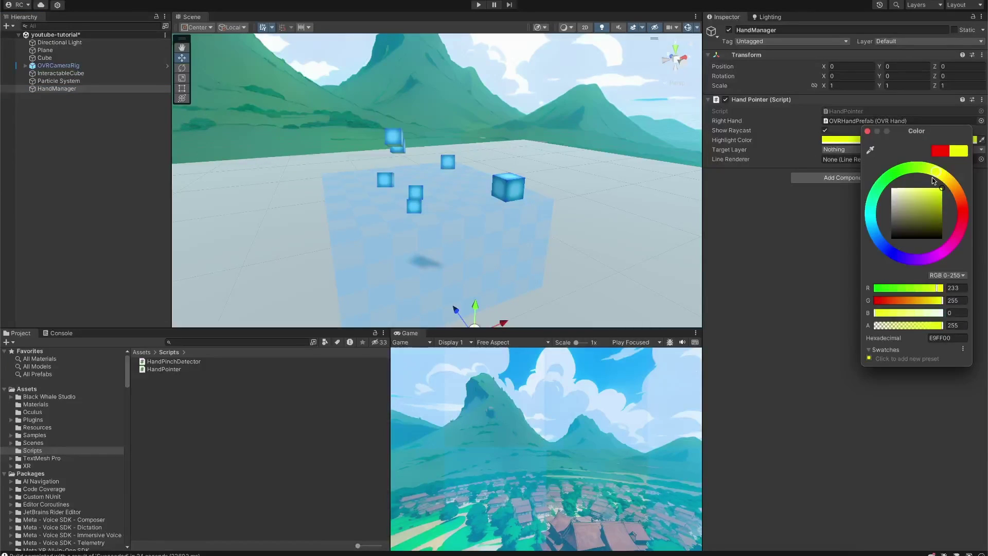
{"action": "left_click", "coordinate": [803, 228]}
{"action": "left_click", "coordinate": [849, 149]}
{"action": "left_click", "coordinate": [858, 228]}
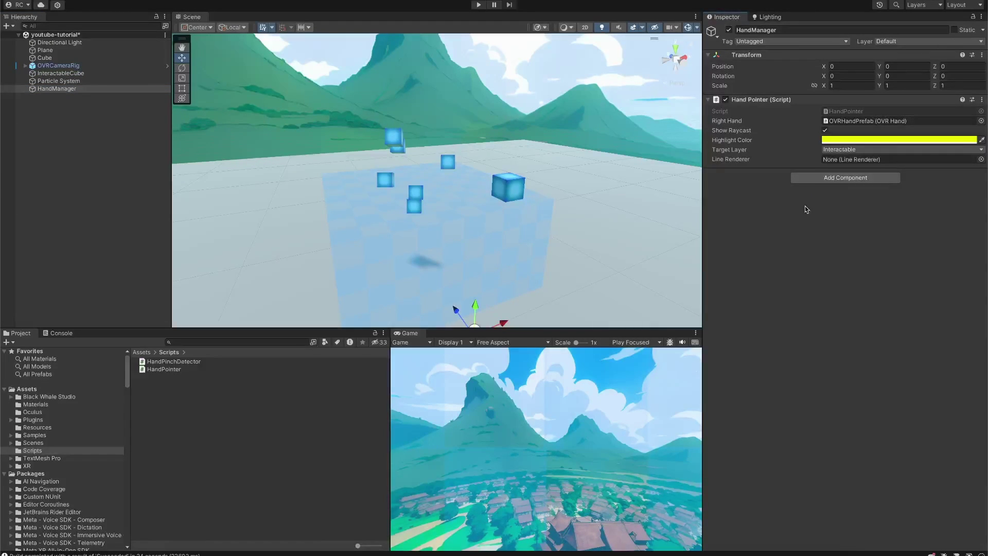
Step: Add a Line Renderer component to HandManager and assign it to the Hand Pointer script's Line Renderer reference
{"action": "left_click", "coordinate": [826, 180]}
{"action": "type", "text": "line"}
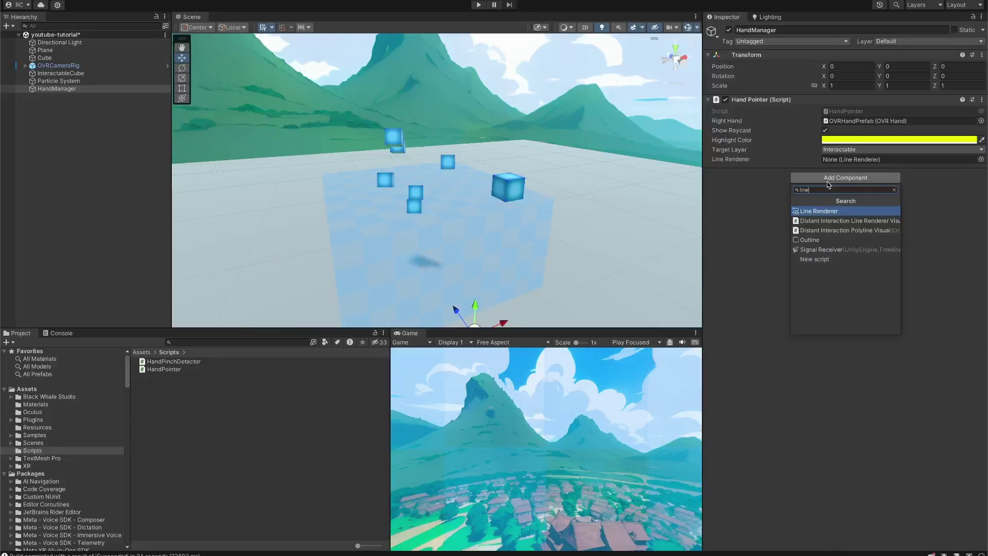
{"action": "key", "text": "Return"}
{"action": "left_click", "coordinate": [710, 175]}
{"action": "left_click_drag", "start_coordinate": [715, 175], "coordinate": [839, 164]}
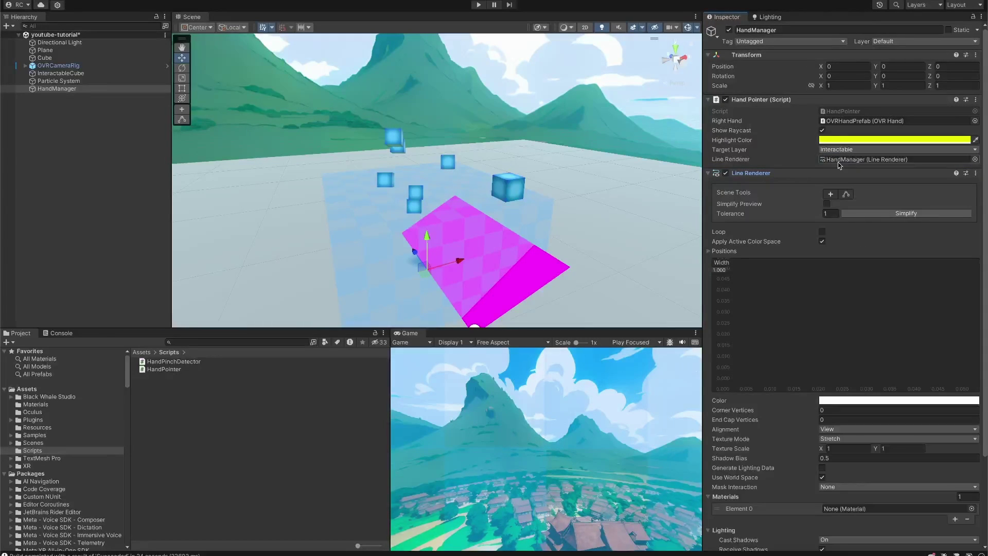
Step: Set the Line Renderer's width to 0.01 and its material to Default-Material
{"action": "double_click", "coordinate": [719, 270]}
{"action": "type", "text": "0.01"}
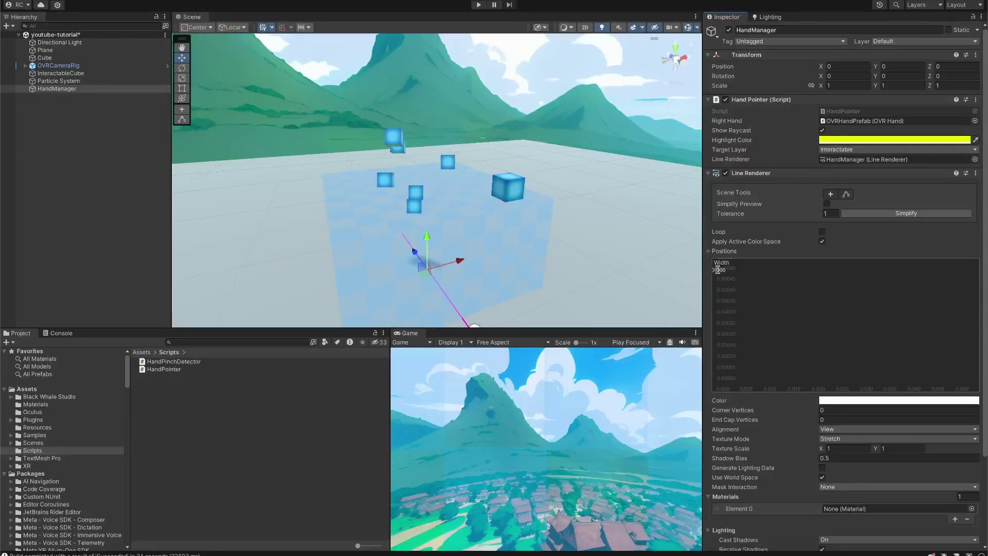
{"action": "scroll", "coordinate": [876, 390], "scroll_direction": "down", "scroll_amount": 5}
{"action": "left_click", "coordinate": [971, 402]}
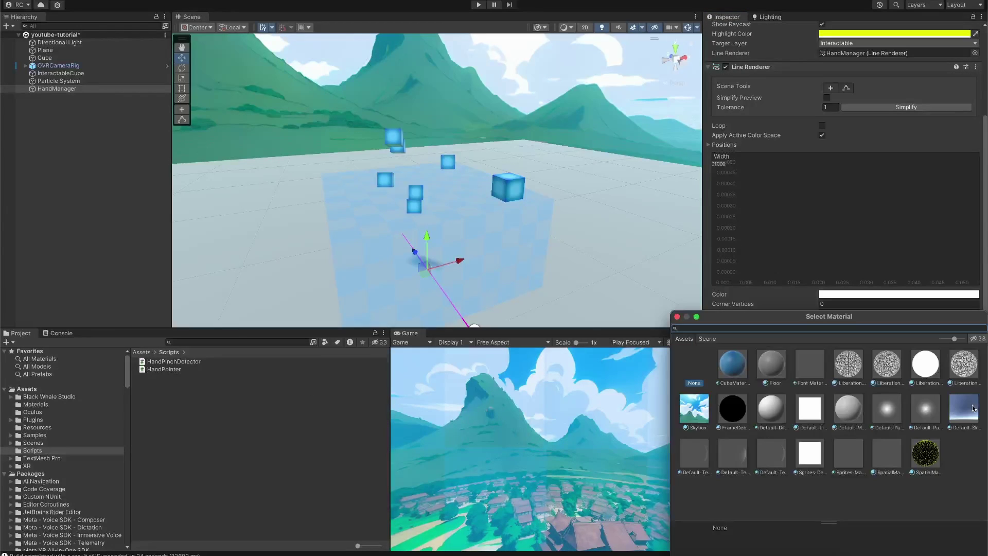
{"action": "left_click", "coordinate": [772, 407]}
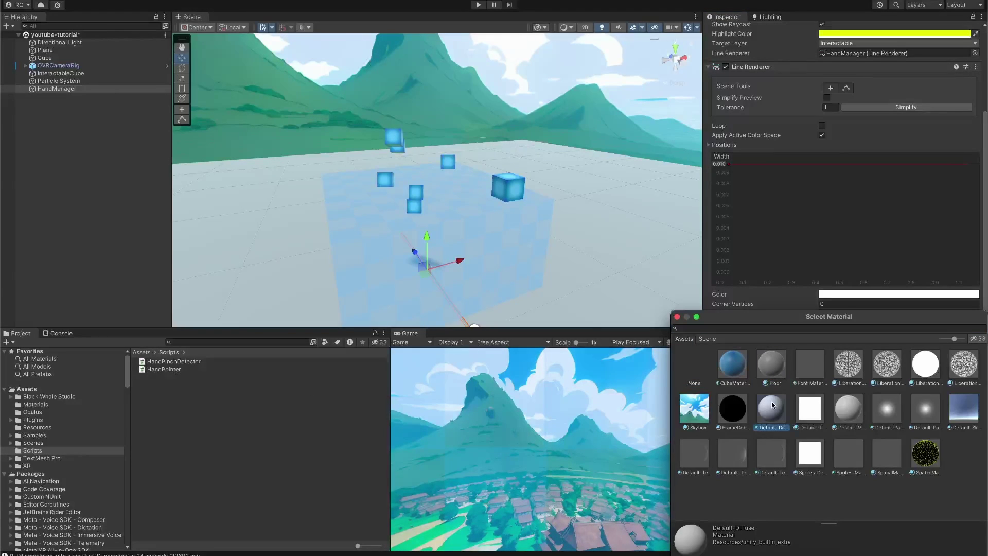
{"action": "left_click", "coordinate": [843, 410]}
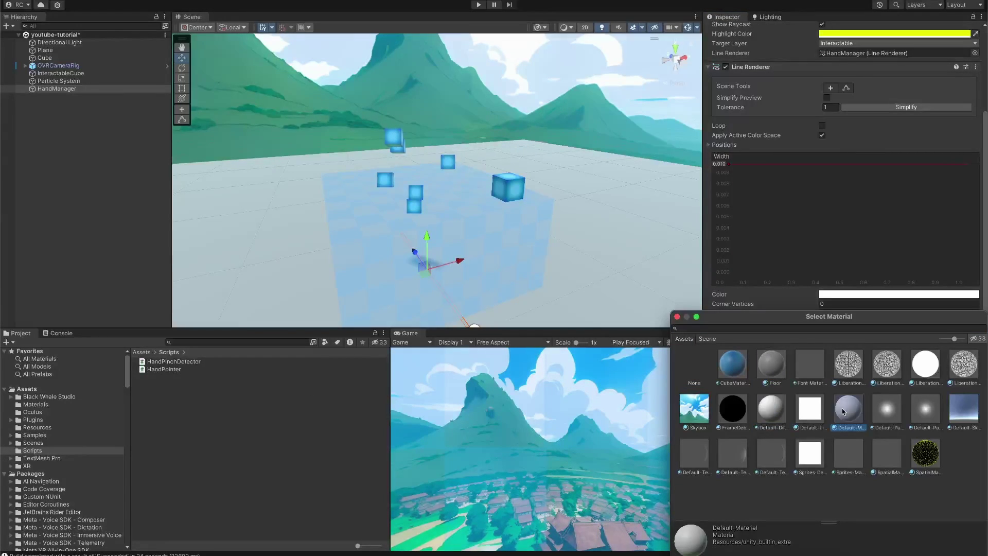
{"action": "double_click", "coordinate": [843, 411]}
Step: Disable Show Raycast in HandManager's Hand Pointer script
{"action": "scroll", "coordinate": [861, 410], "scroll_direction": "up", "scroll_amount": 5}
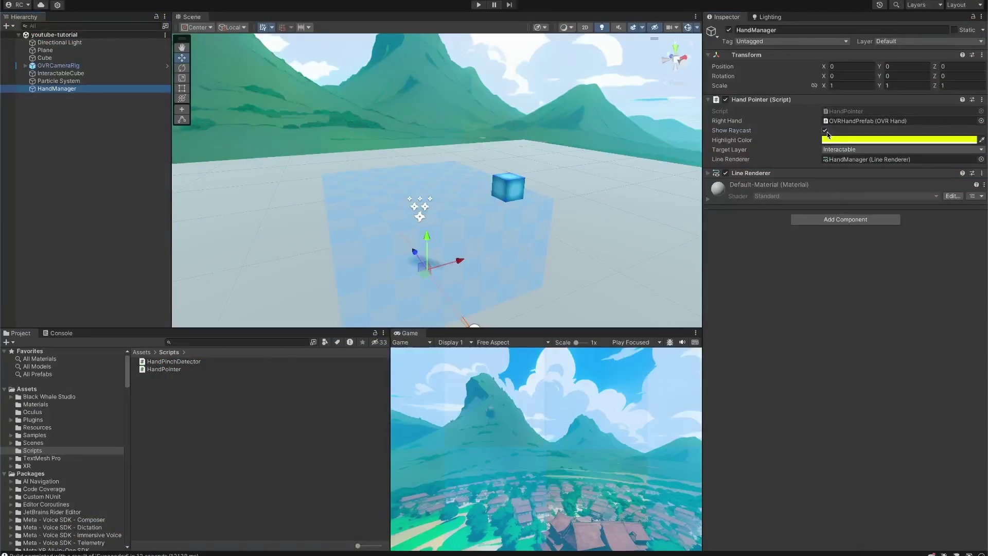
{"action": "left_click", "coordinate": [826, 131]}
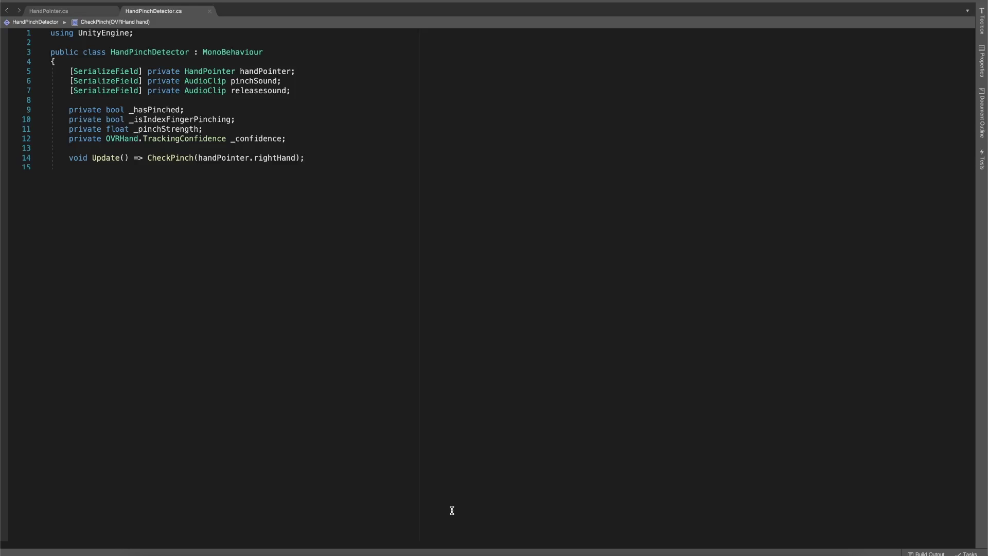
Step: Write HandPinchDetector's CheckPinch method to read index-finger pinch data, drive the target's _Metallic value, and play the pinch and release sounds
{"action": "key", "text": "Tab"}
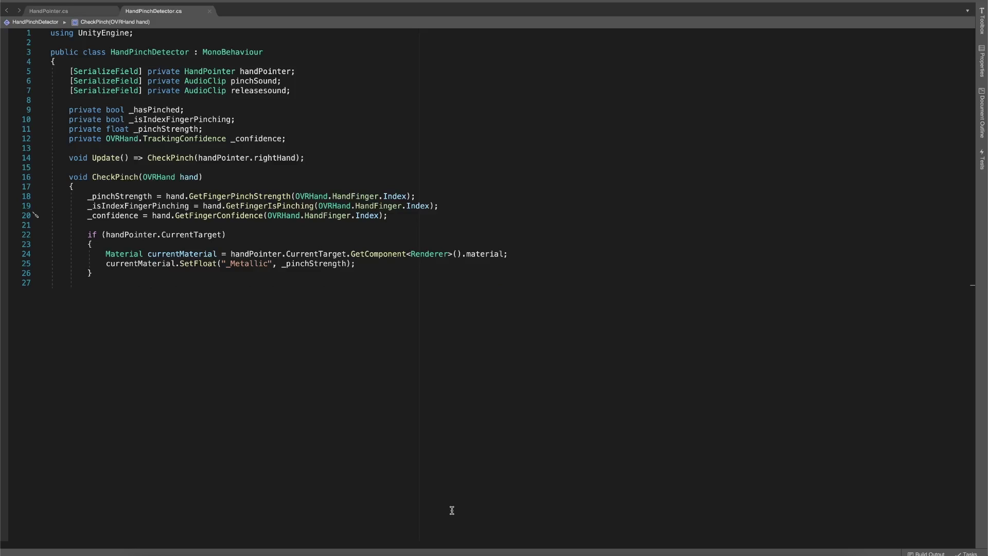
{"action": "key", "text": "Tab"}
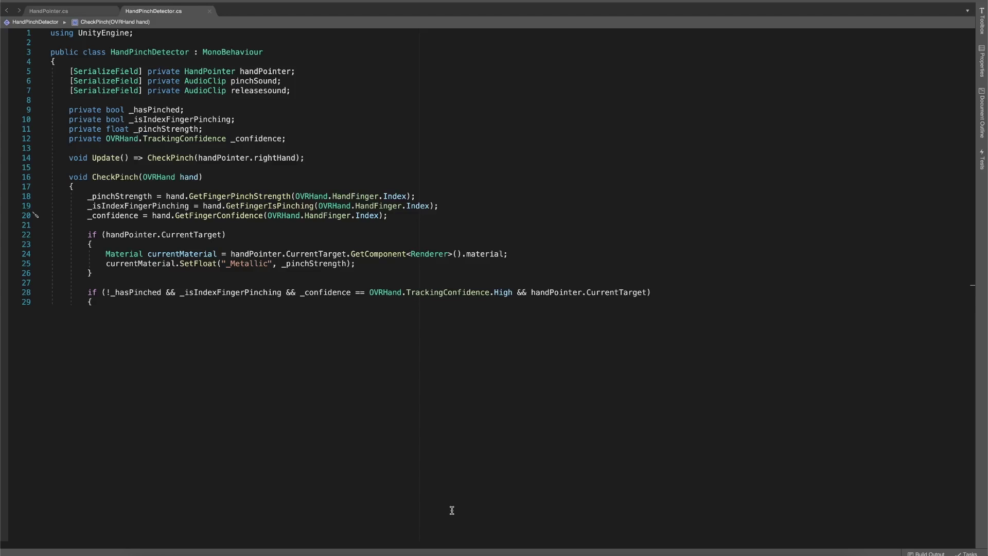
{"action": "key", "text": "Tab"}
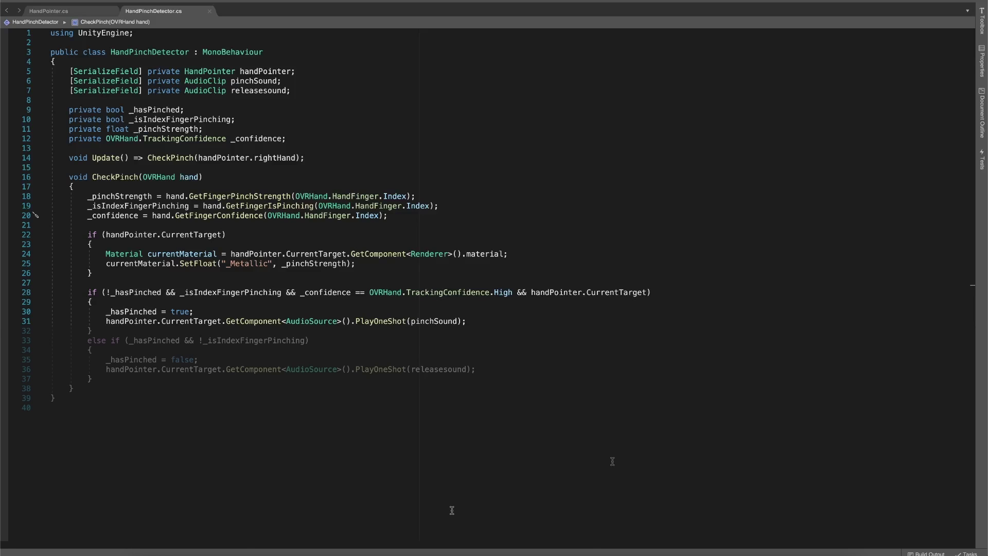
{"action": "key", "text": "Tab"}
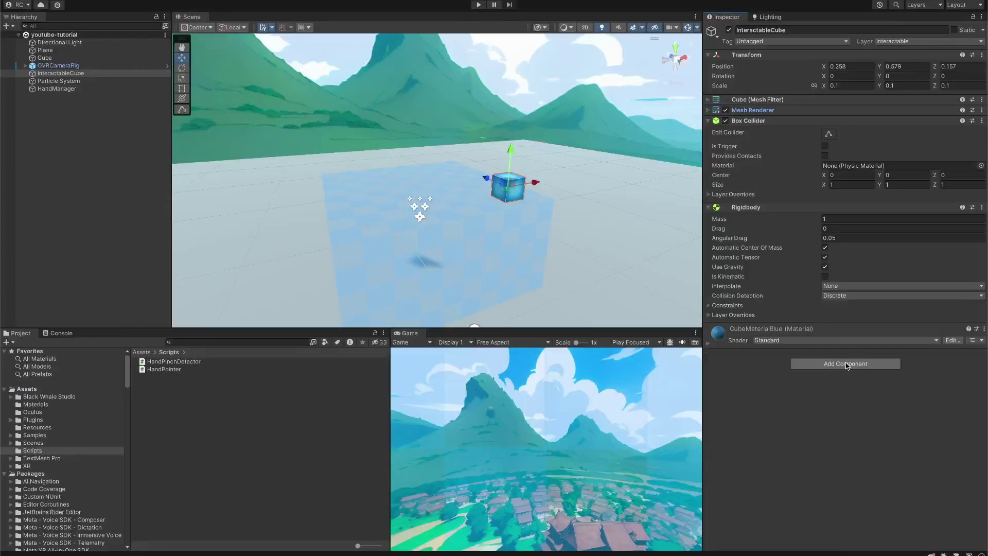
Step: Add an Audio Source component to InteractableCube
{"action": "left_click", "coordinate": [845, 364]}
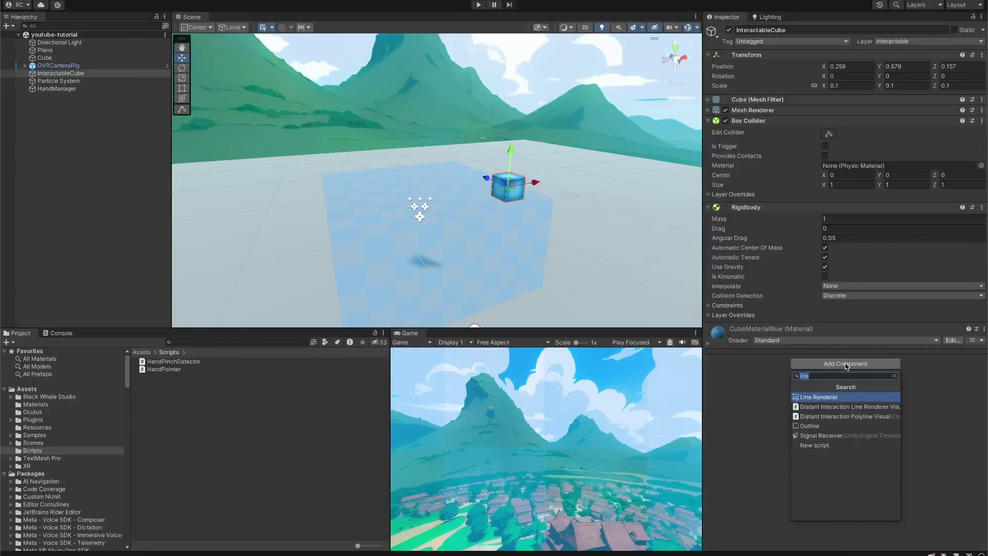
{"action": "type", "text": "audio sou"}
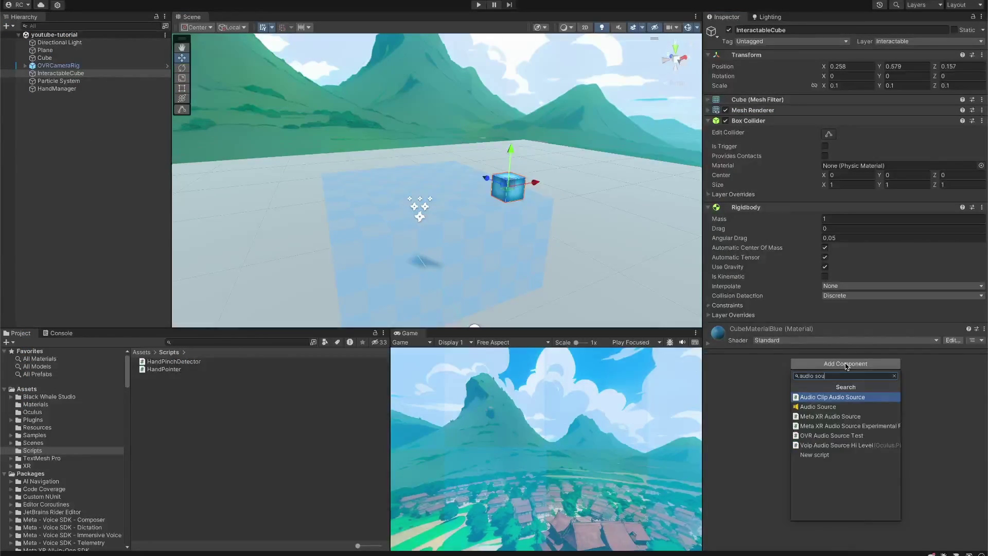
{"action": "left_click", "coordinate": [881, 407]}
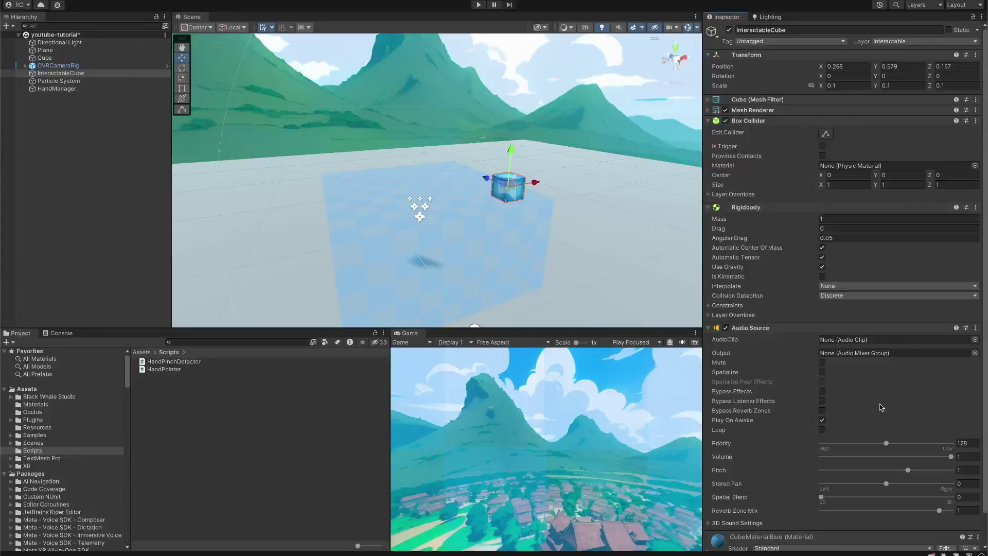
Step: Disable Play On Awake on the cube's Audio Source, set Spatial Blend fully to 3D, and save the scene
{"action": "left_click", "coordinate": [822, 420]}
{"action": "left_click_drag", "start_coordinate": [821, 497], "coordinate": [952, 497]}
{"action": "left_click", "coordinate": [721, 327]}
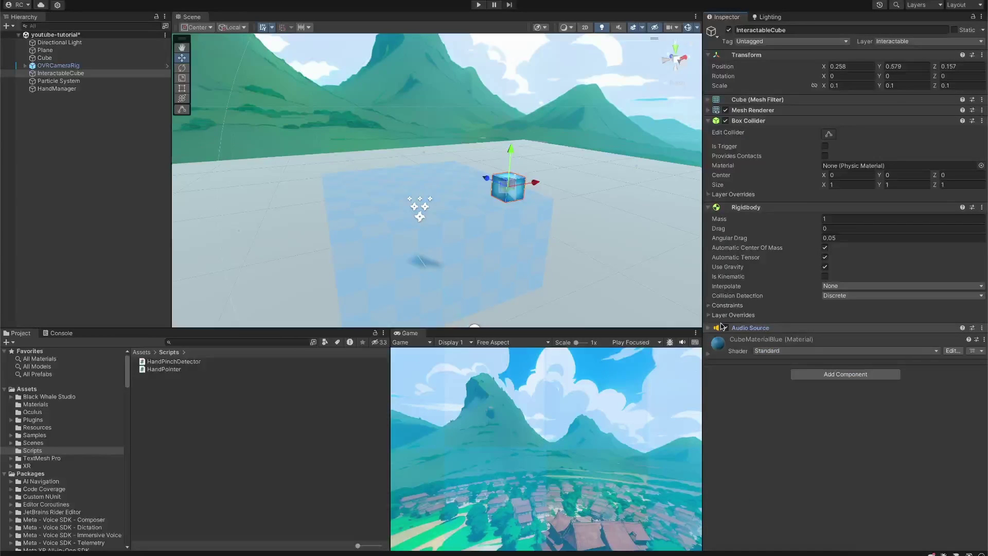
{"action": "key", "text": "ctrl+s"}
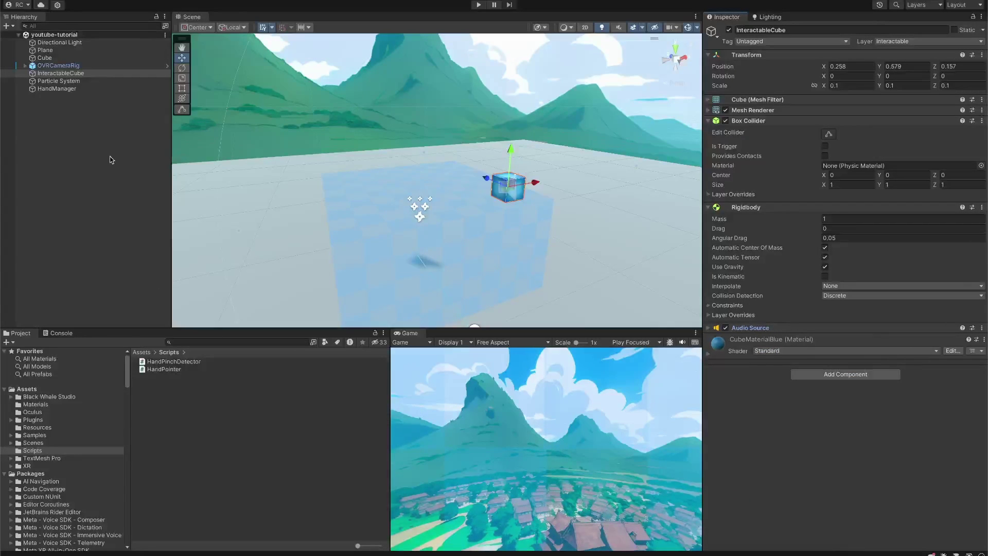
Step: Attach the HandPinchDetector script to HandManager, directly below the Hand Pointer script
{"action": "left_click", "coordinate": [64, 89]}
{"action": "left_click_drag", "start_coordinate": [166, 363], "coordinate": [829, 175]}
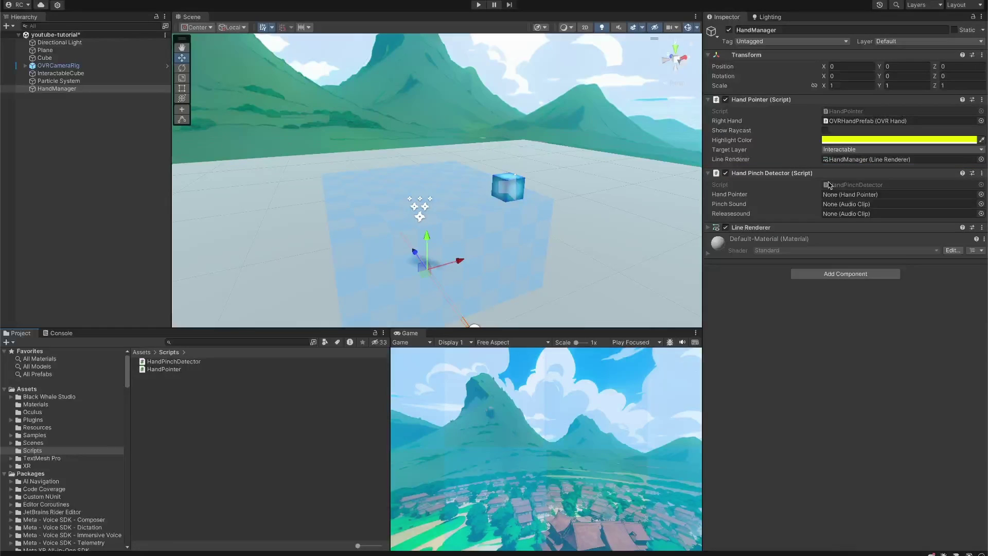
Step: Fill the Hand Pinch Detector's references with HandManager's Hand Pointer component, and GrabObject01 as Pinch Sound and DropObject01 as Releasesound from the Interaction SDK OVR Samples
{"action": "left_click_drag", "start_coordinate": [788, 99], "coordinate": [845, 197]}
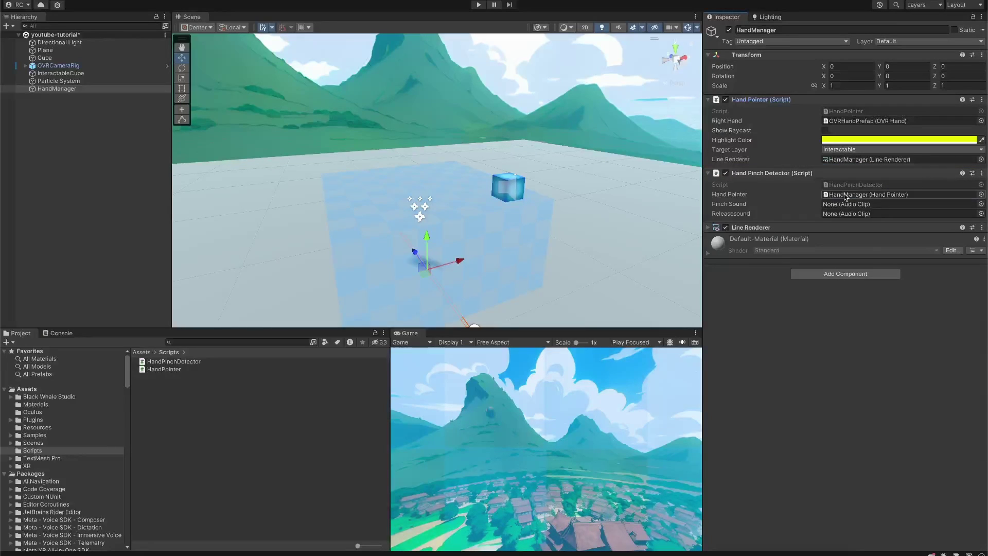
{"action": "left_click", "coordinate": [207, 343]}
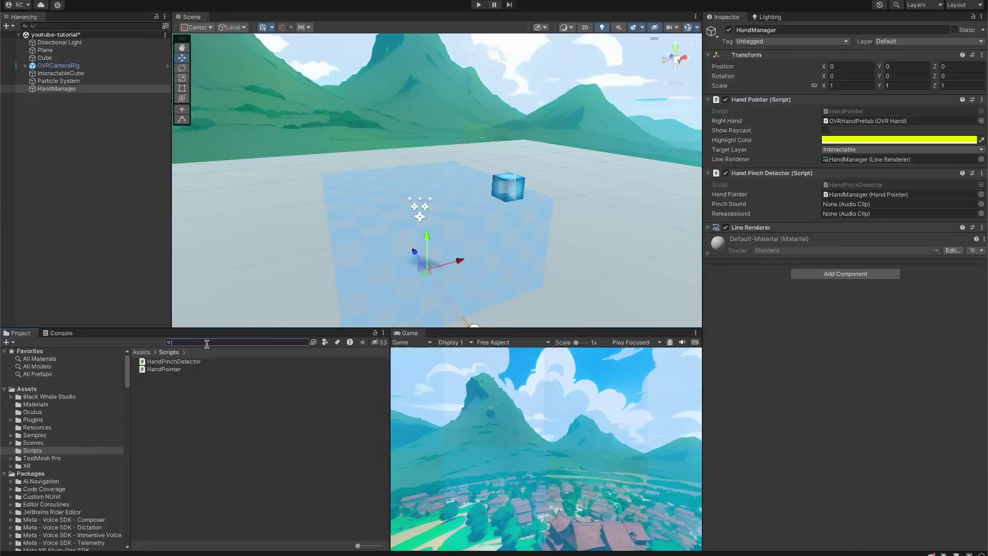
{"action": "type", "text": "sounds"}
{"action": "left_click", "coordinate": [184, 370]}
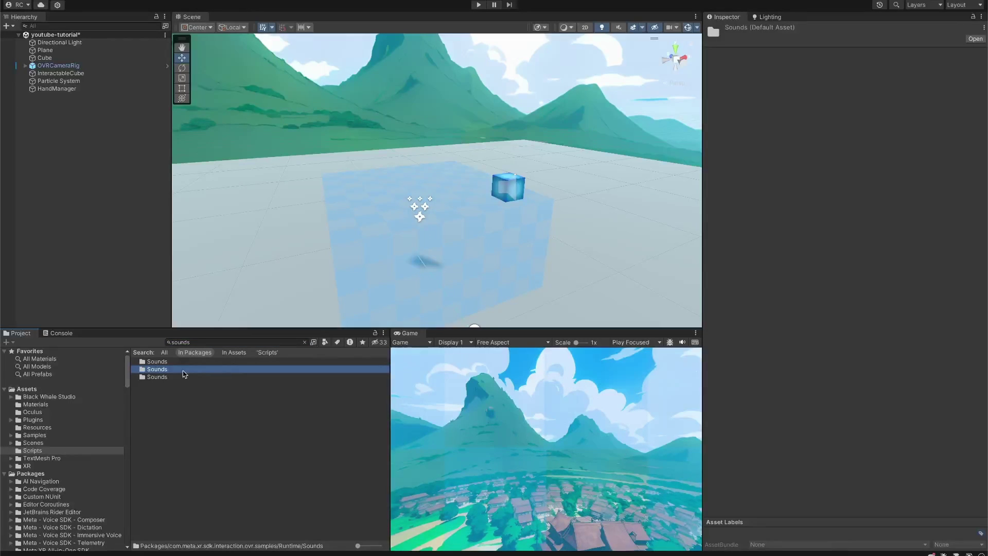
{"action": "double_click", "coordinate": [184, 371]}
{"action": "left_click", "coordinate": [77, 89]}
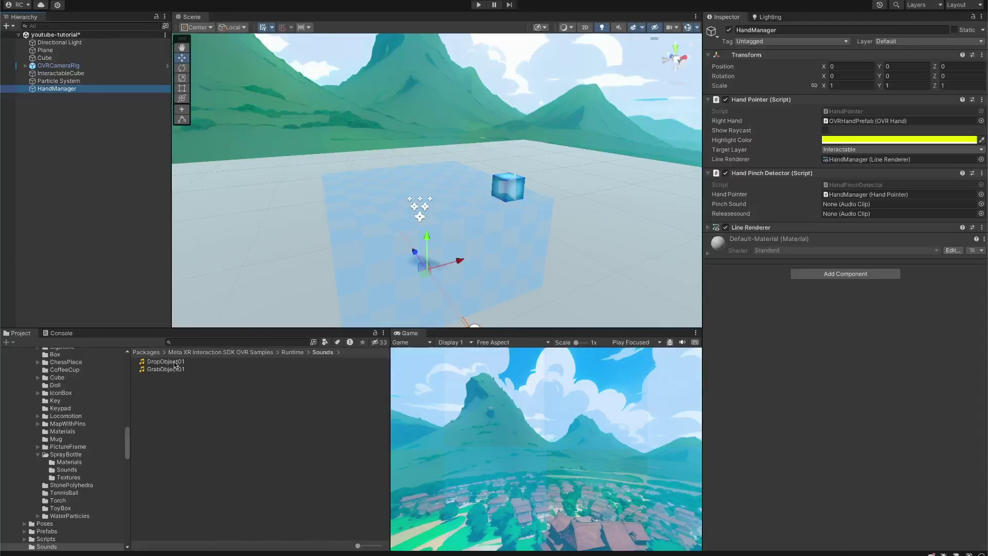
{"action": "left_click_drag", "start_coordinate": [175, 362], "coordinate": [854, 204]}
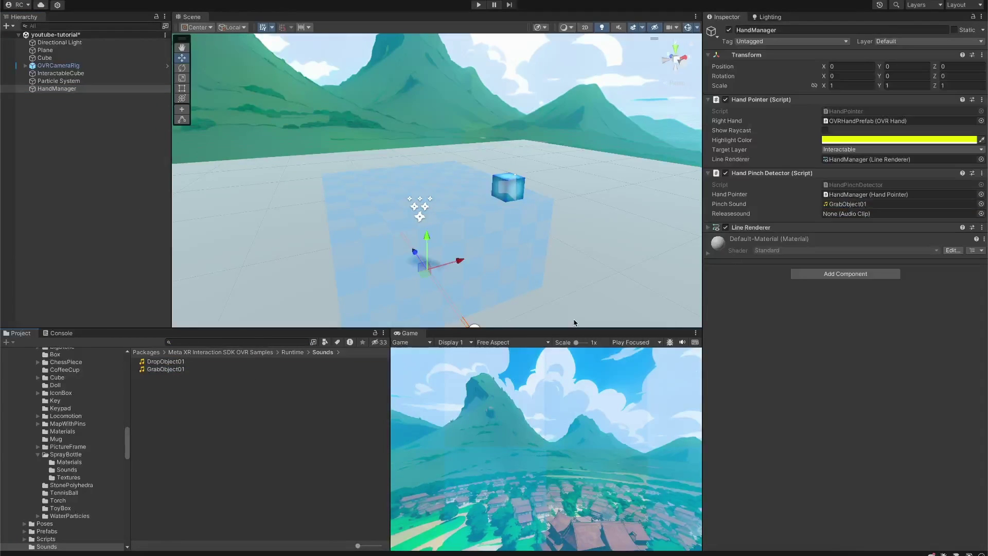
{"action": "left_click_drag", "start_coordinate": [169, 362], "coordinate": [854, 213]}
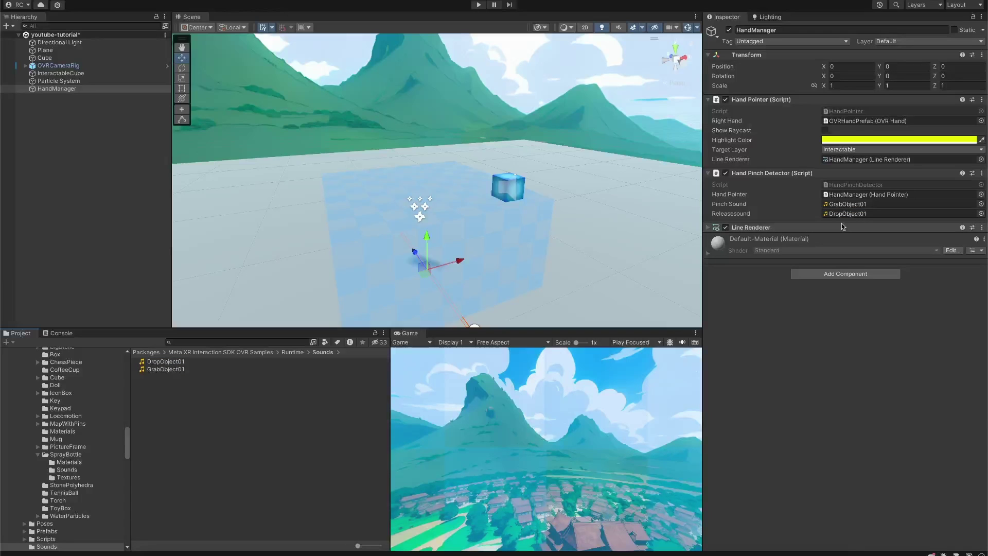